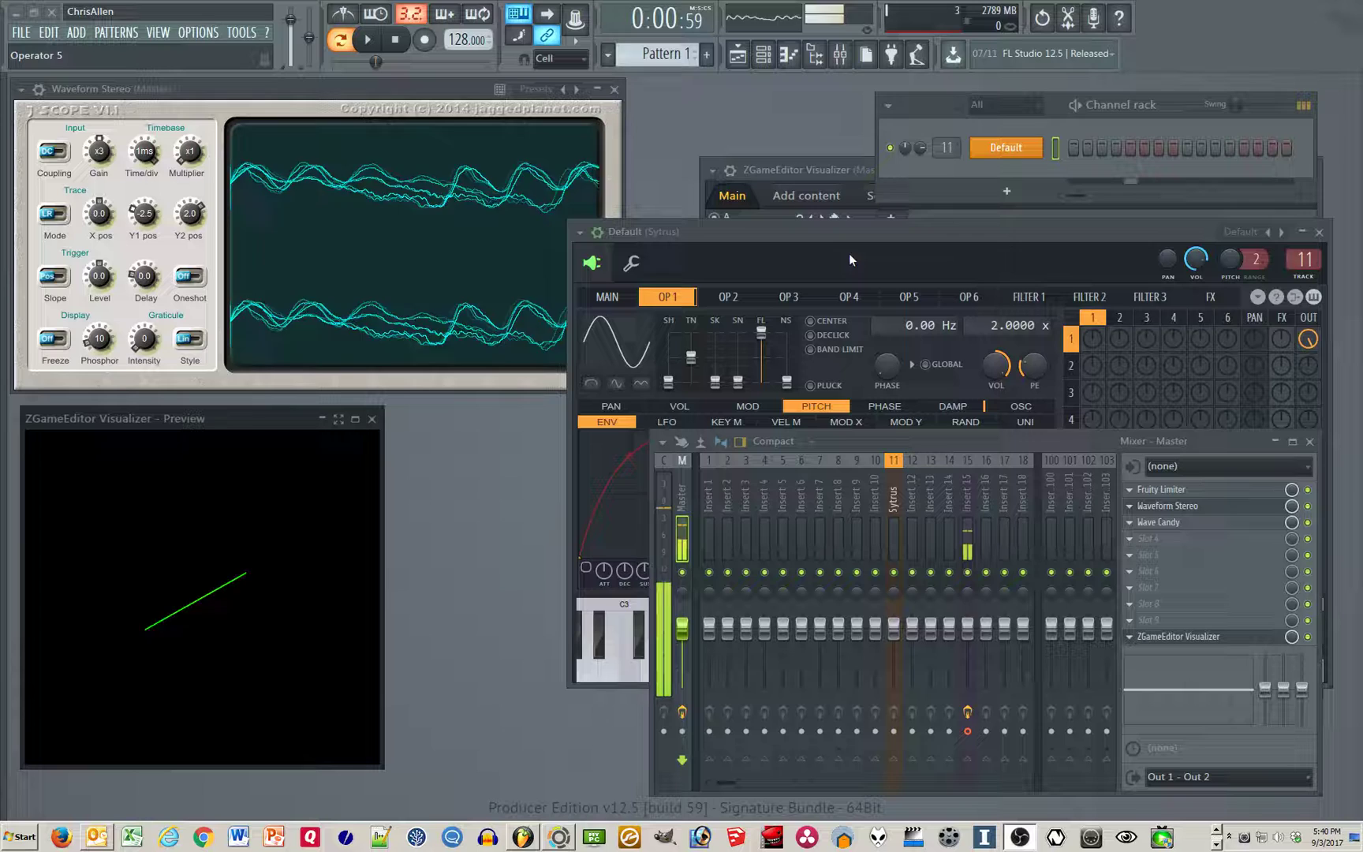
Bring the mixer's Master effects into view and return to the Sytrus synth window.
{"action": "left_click", "coordinate": [918, 230]}
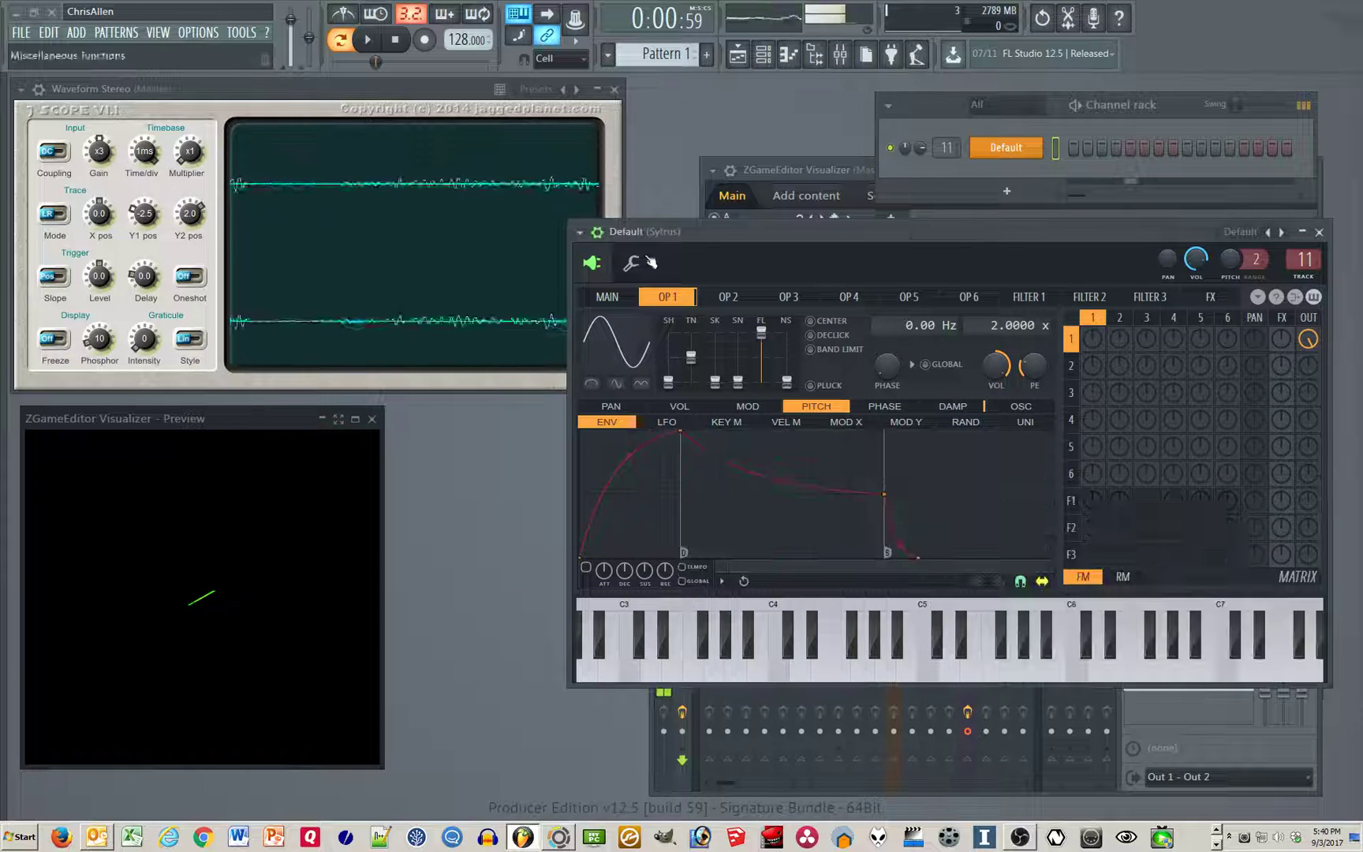
{"action": "left_click", "coordinate": [898, 793]}
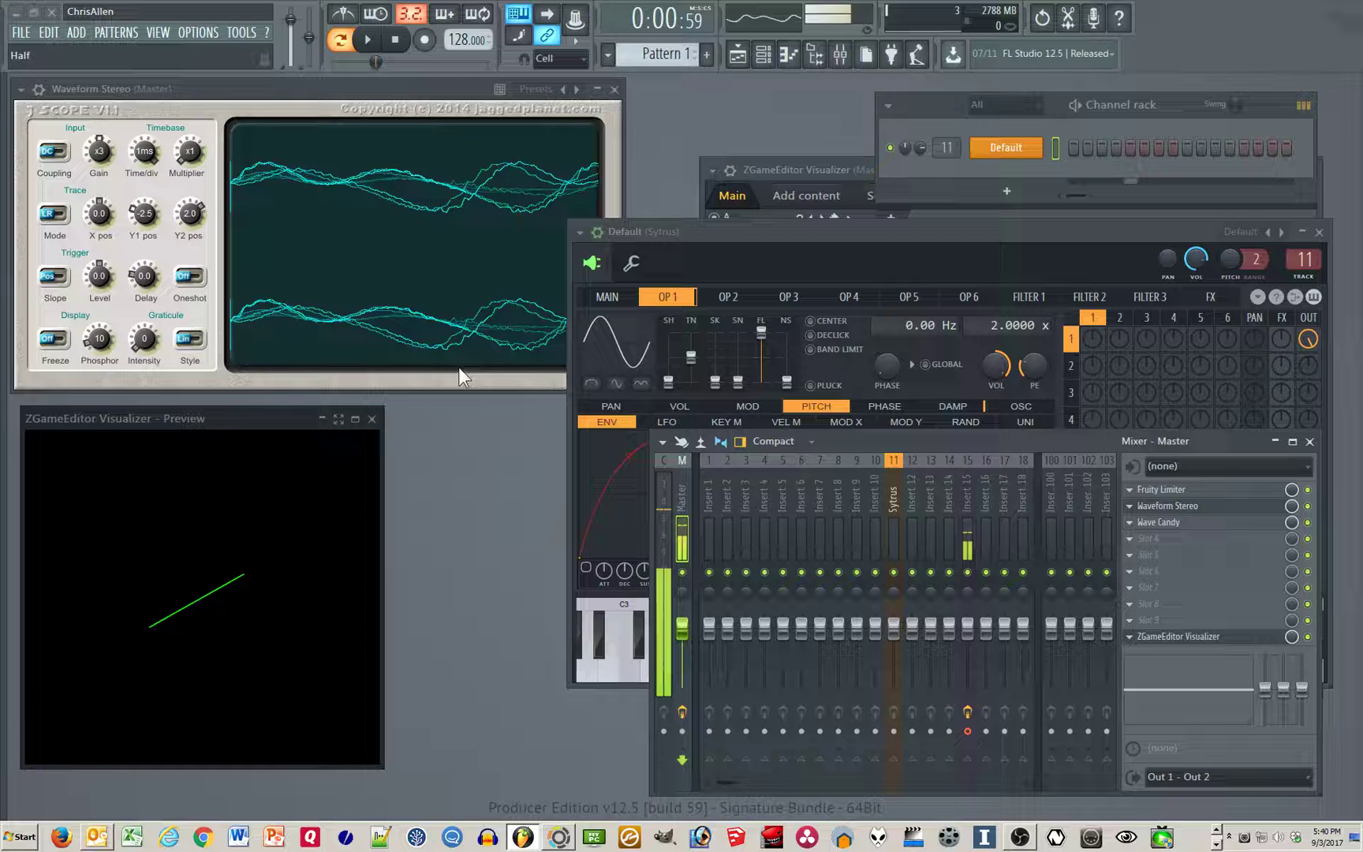
{"action": "left_click", "coordinate": [791, 232]}
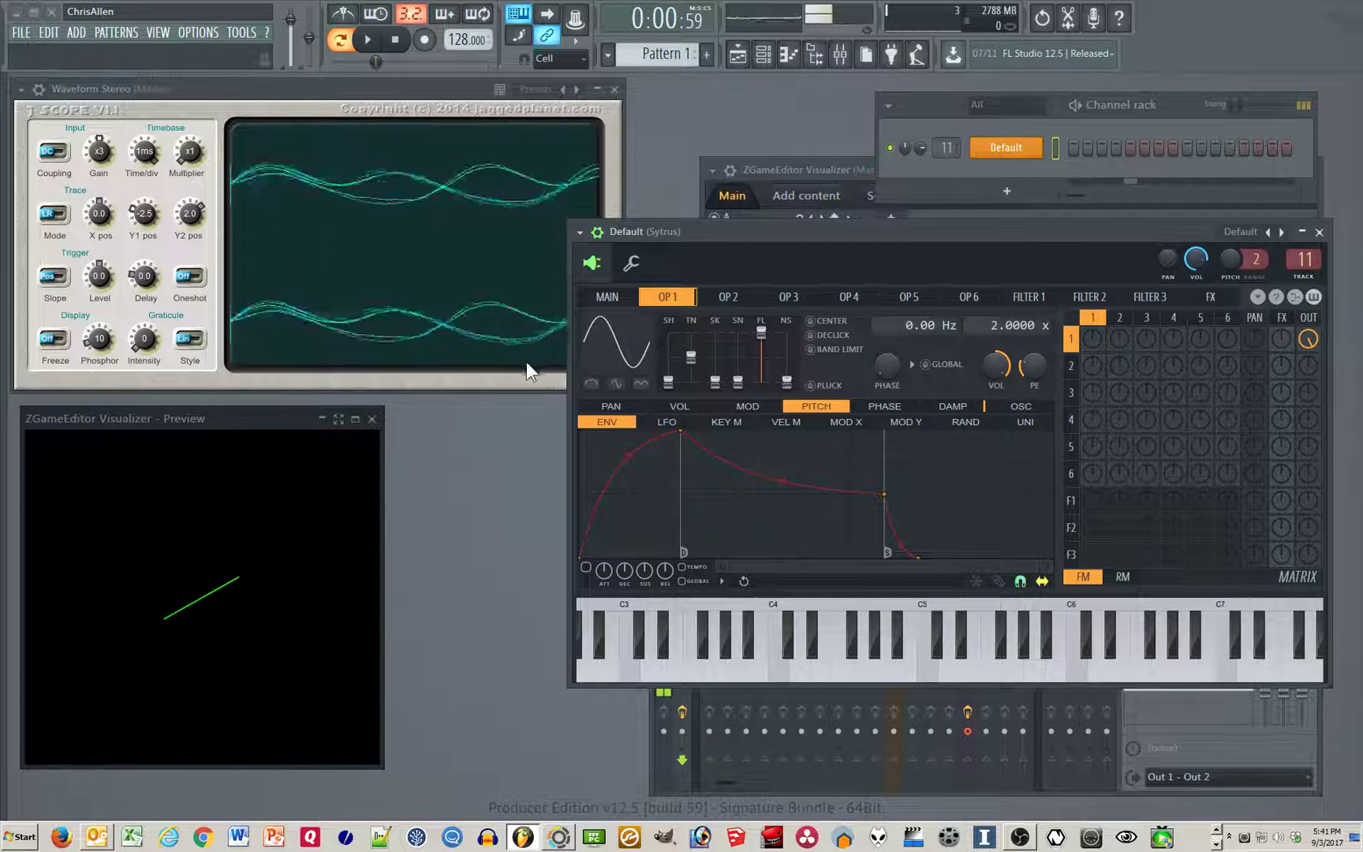
Play E4 repeatedly and examine its left and right traces on the Waveform Stereo scope and the vectorscope preview.
{"action": "key", "text": "c"}
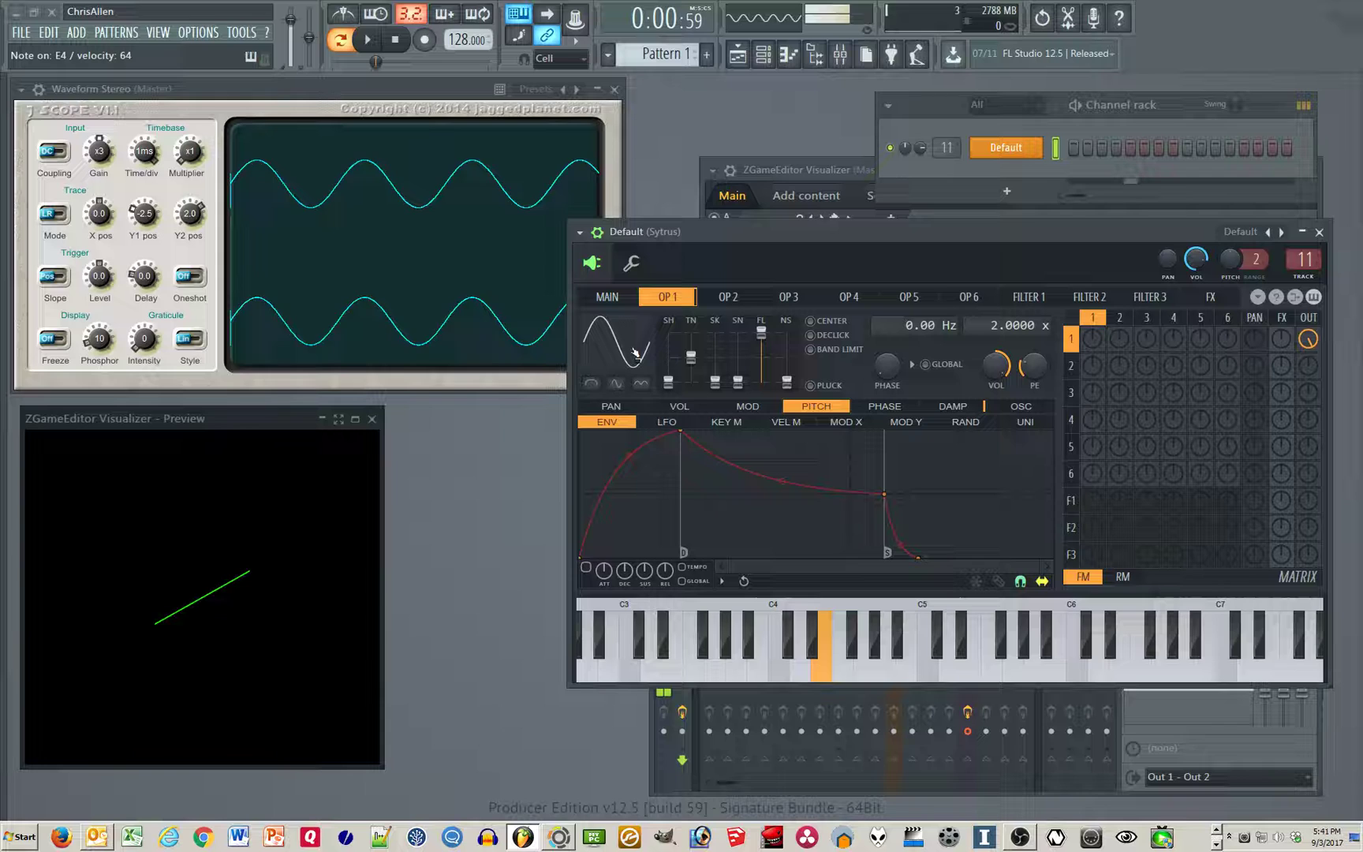
{"action": "key", "text": "c"}
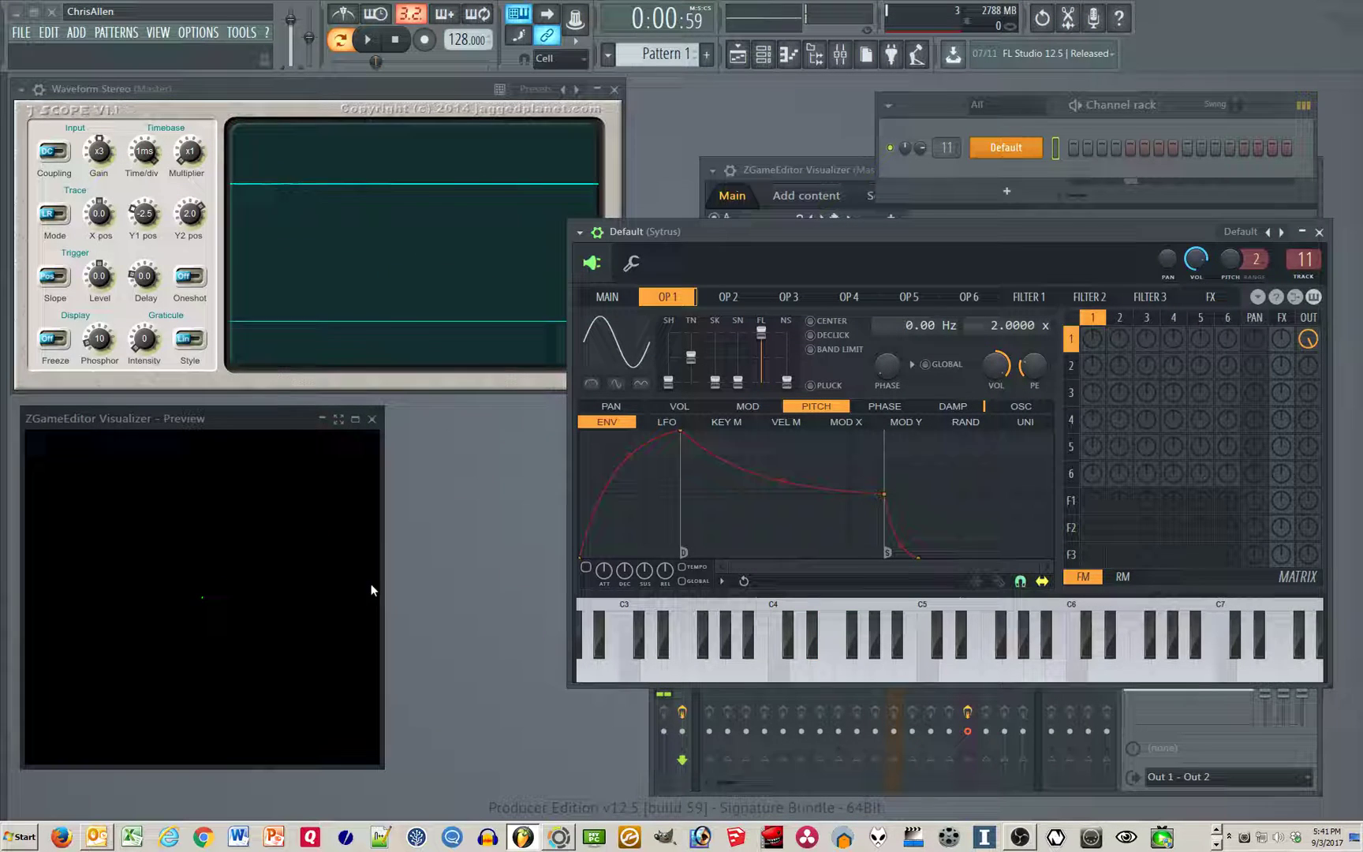
{"action": "key", "text": "c"}
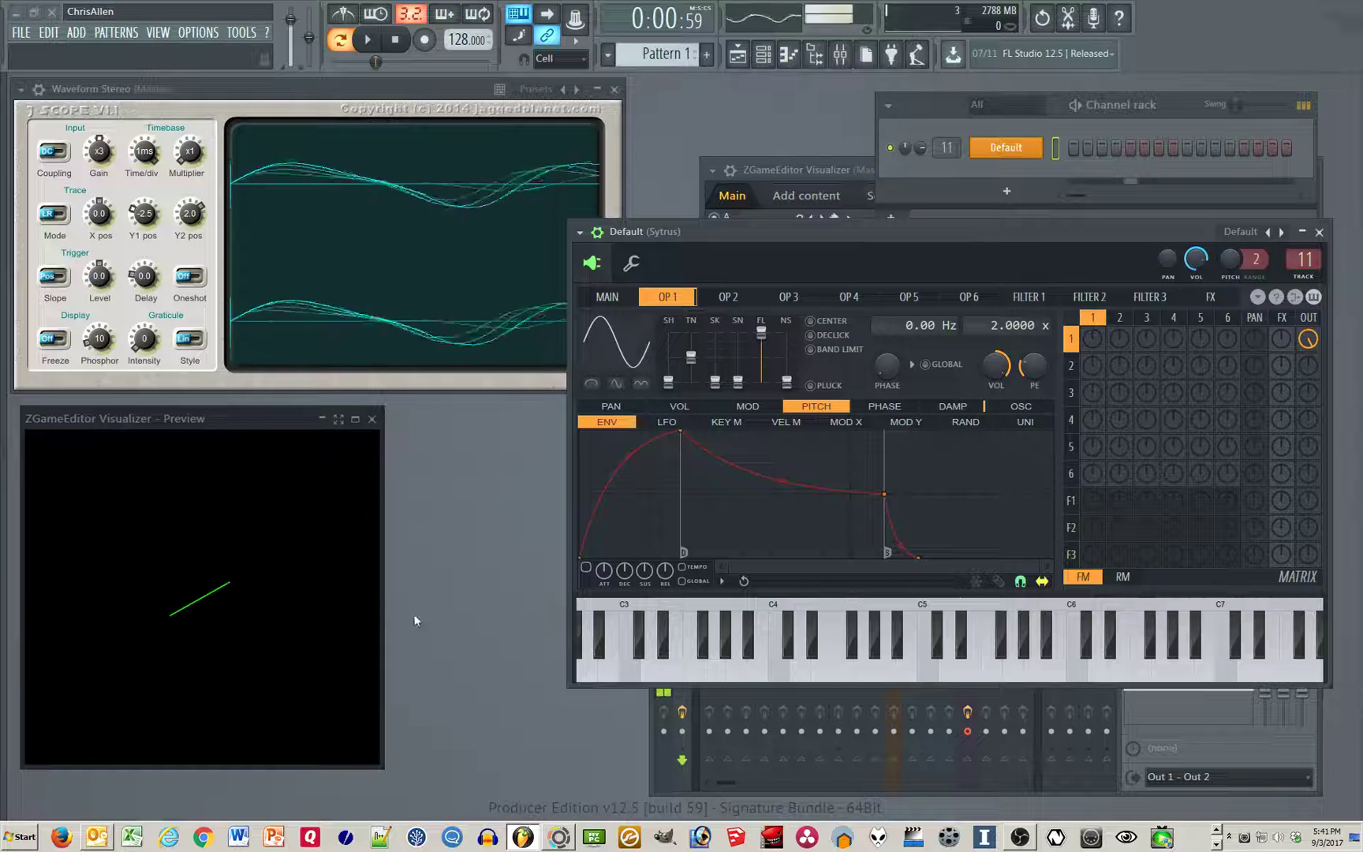
{"action": "left_click", "coordinate": [429, 84]}
{"action": "key", "text": "c"}
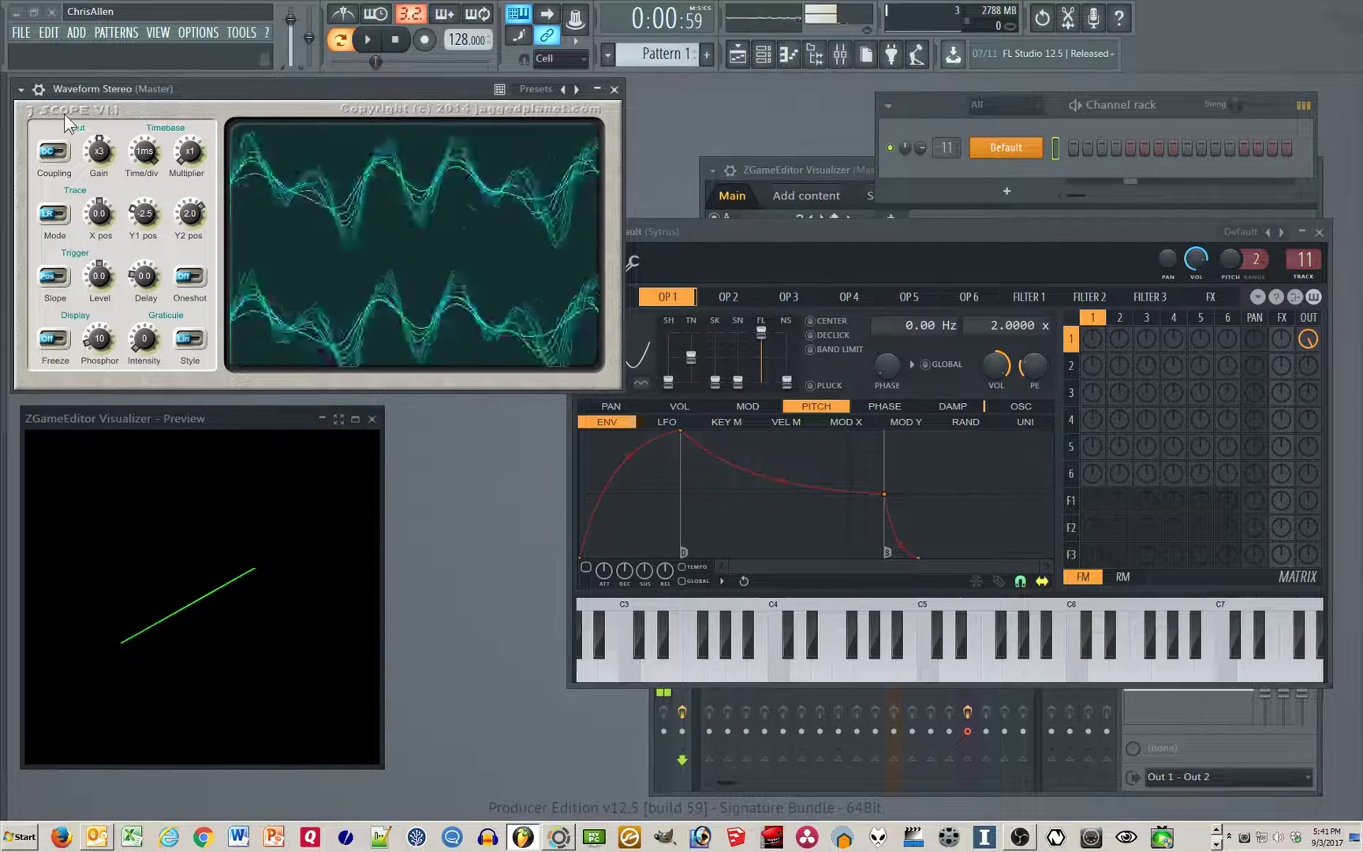
{"action": "key", "text": "c"}
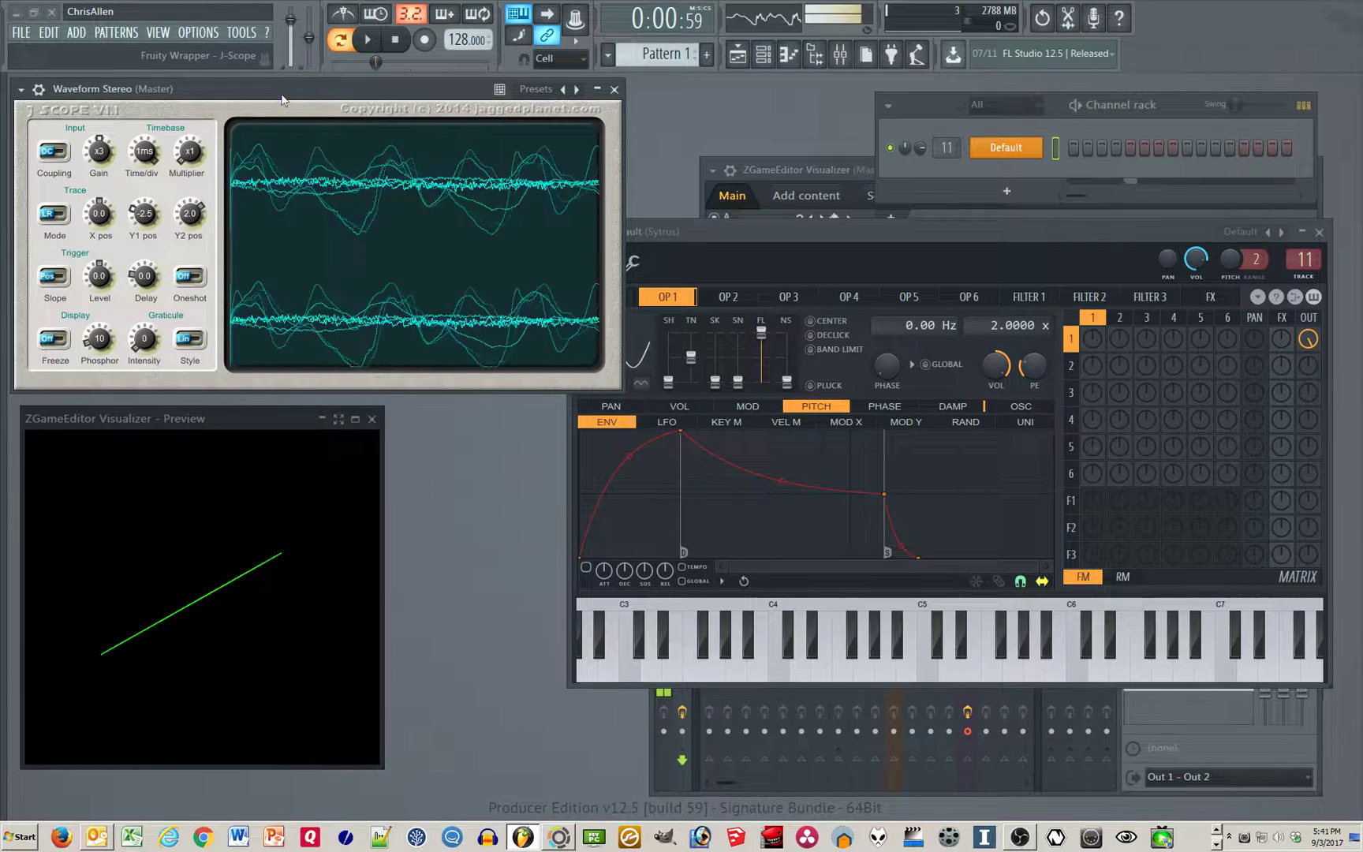
{"action": "key", "text": "c"}
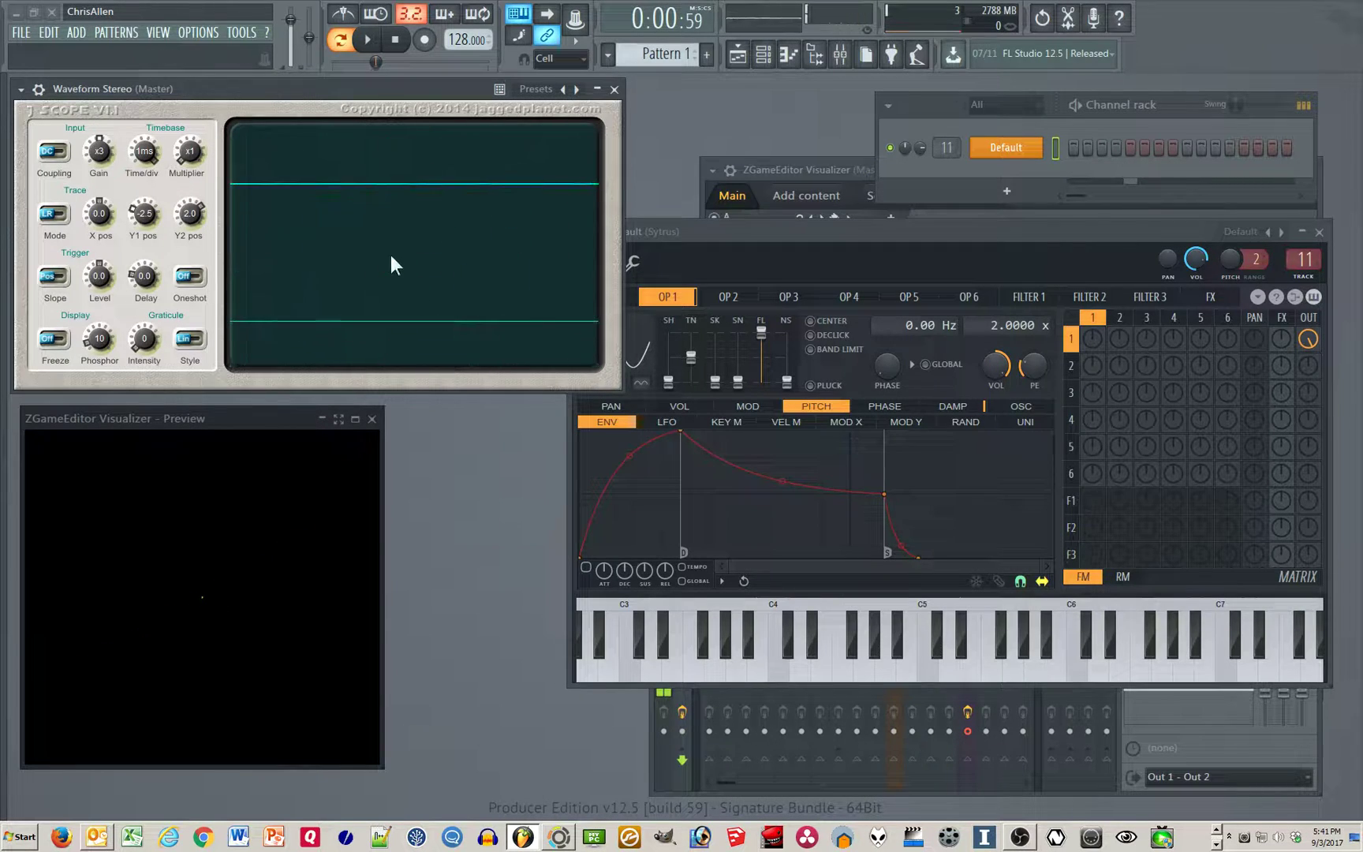
{"action": "key", "text": "c"}
{"action": "key", "text": "c"}
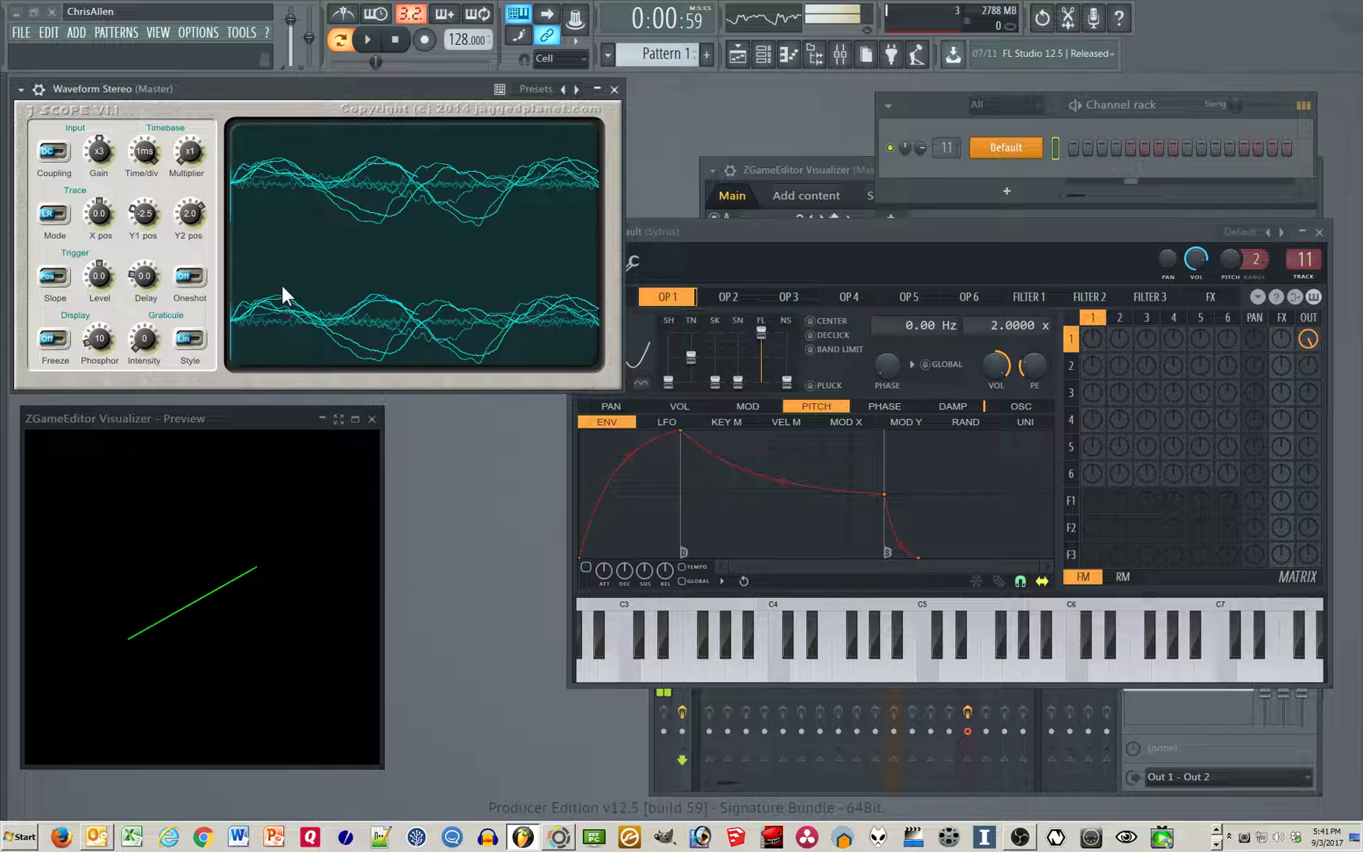
{"action": "key", "text": "c"}
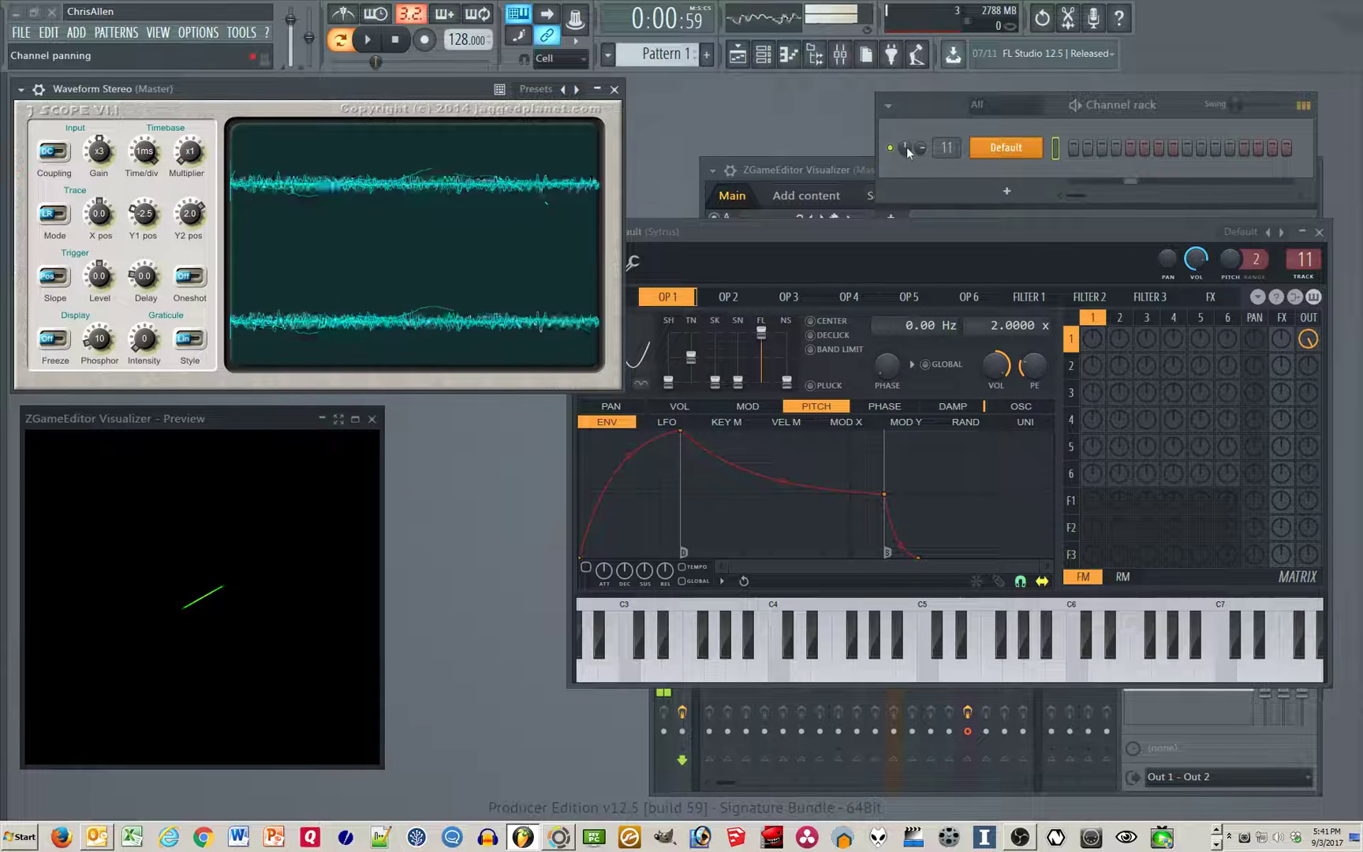
Pan the Default channel to either side in the Channel rack, playing E4 to compare the two scope traces.
{"action": "left_click", "coordinate": [912, 156]}
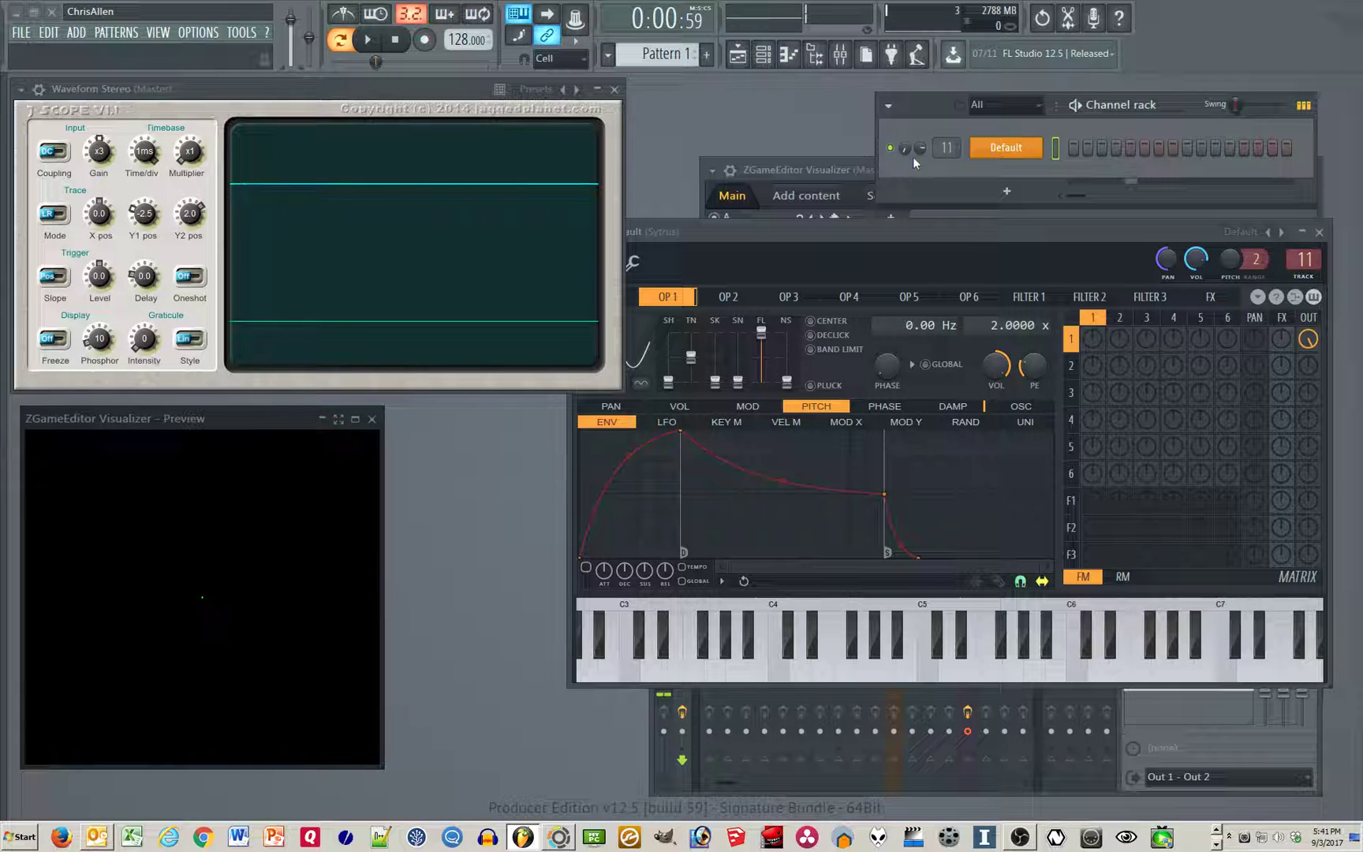
{"action": "key", "text": "c"}
{"action": "key", "text": "c"}
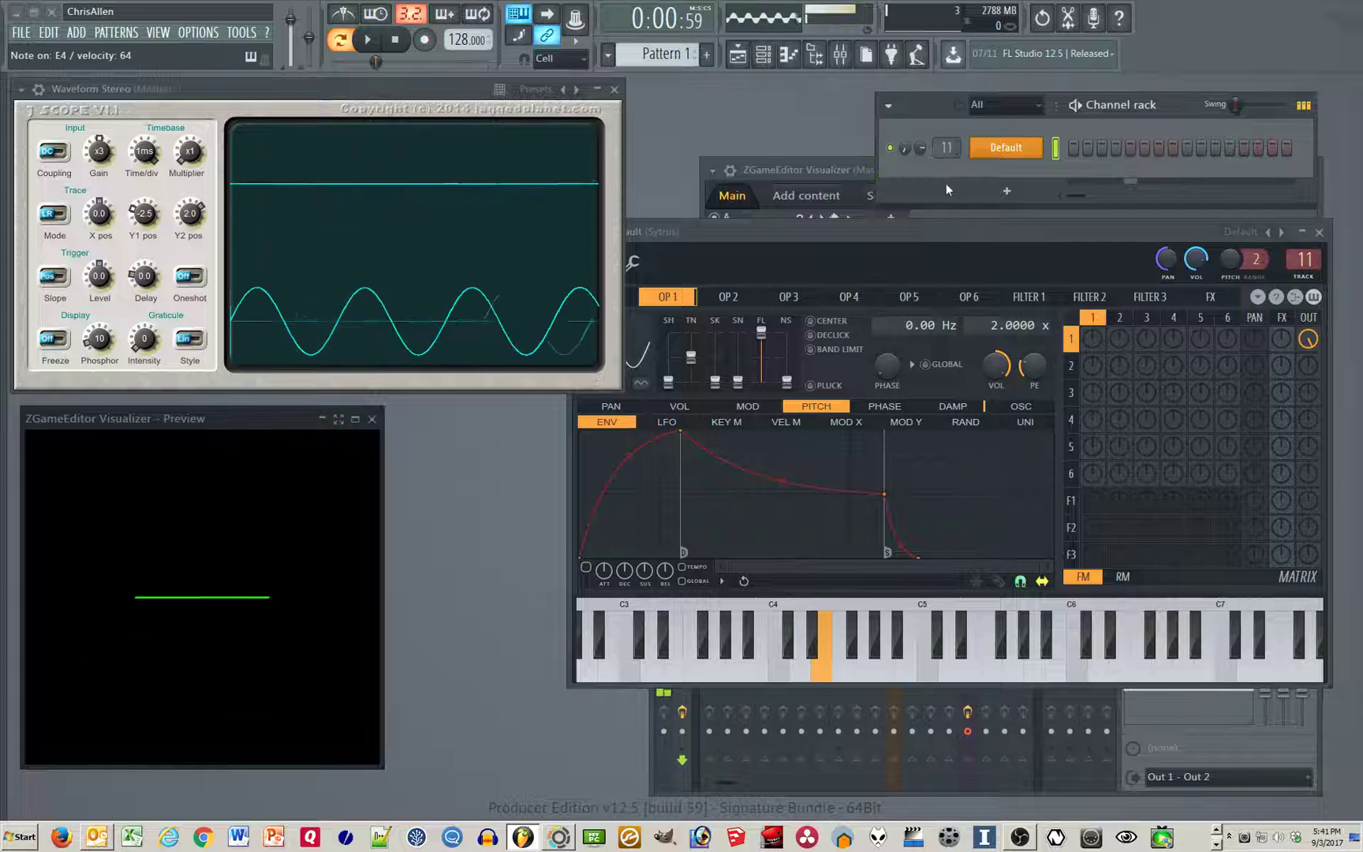
{"action": "key", "text": "c"}
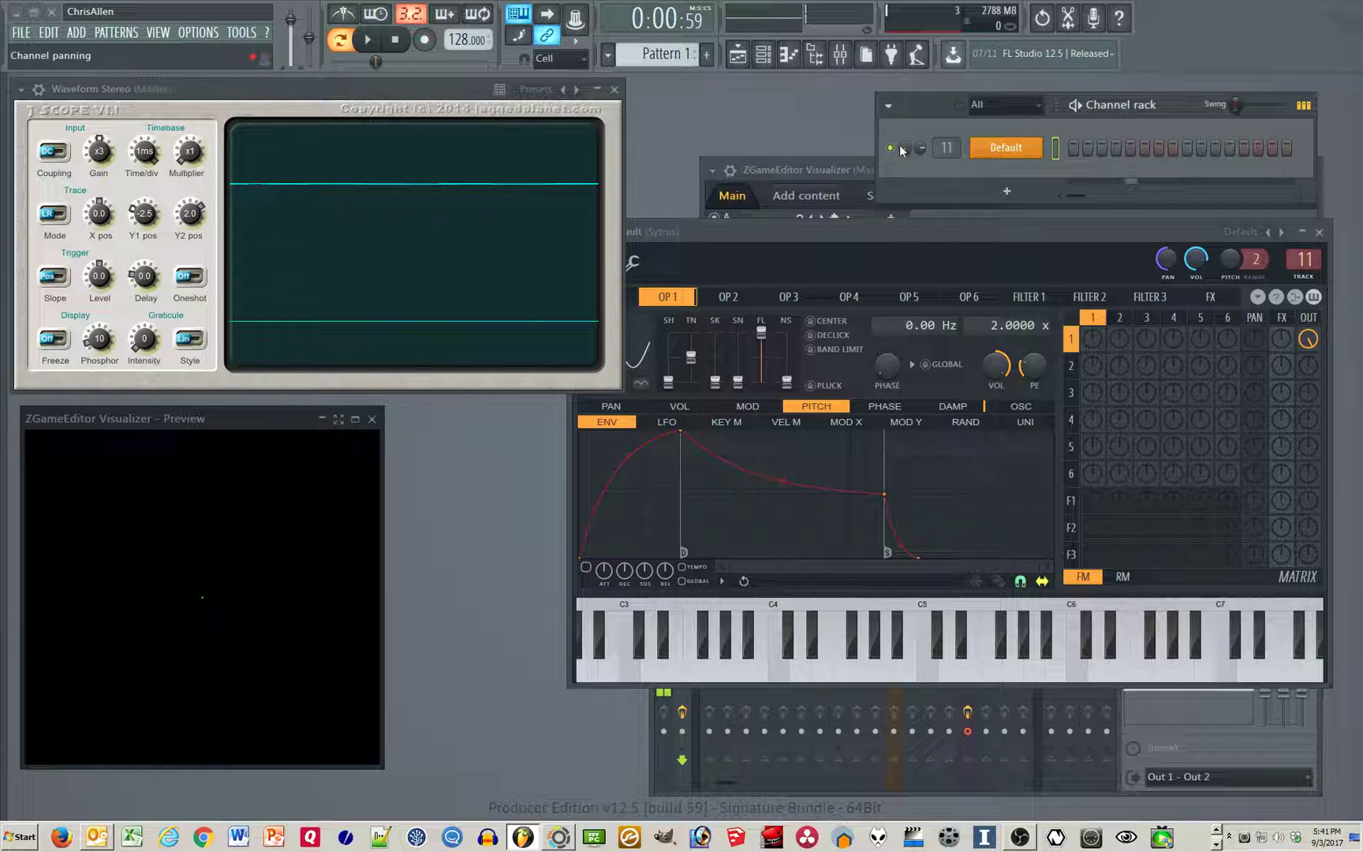
{"action": "key", "text": "c"}
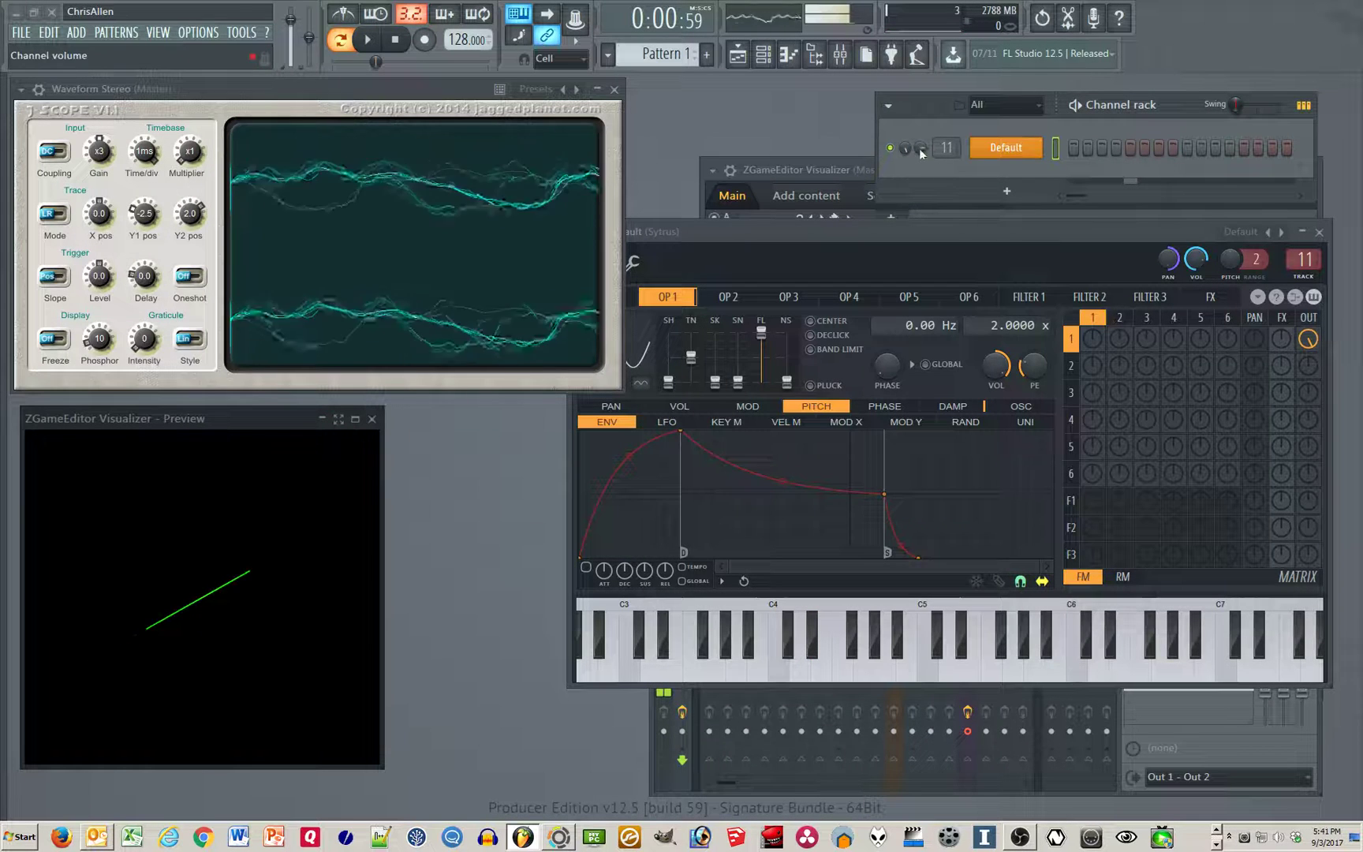
{"action": "key", "text": "c"}
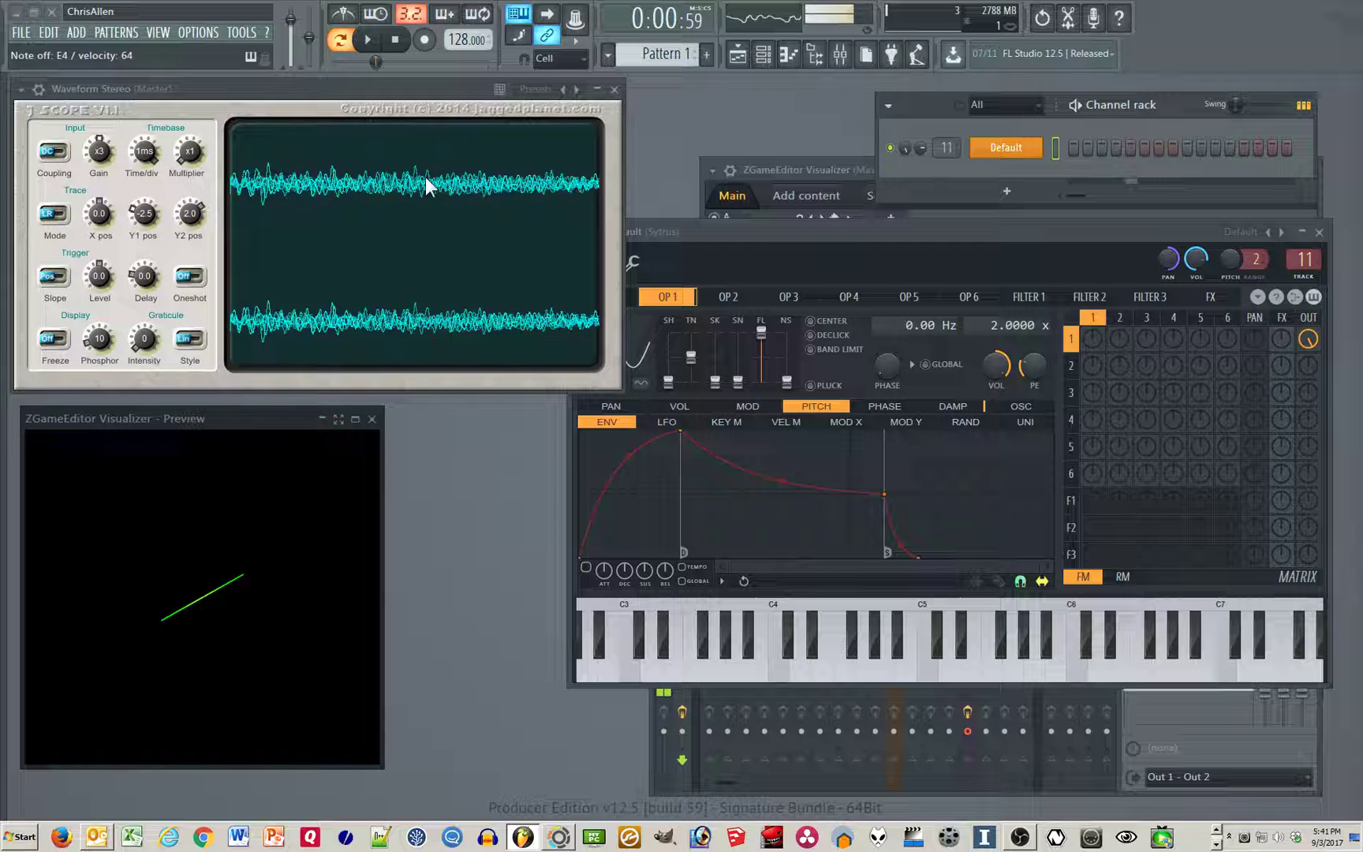
Reset the Default channel's panning in the Channel rack and play E4 again.
{"action": "left_click_drag", "start_coordinate": [905, 149], "coordinate": [906, 167]}
{"action": "right_click", "coordinate": [906, 148]}
{"action": "key", "text": "c"}
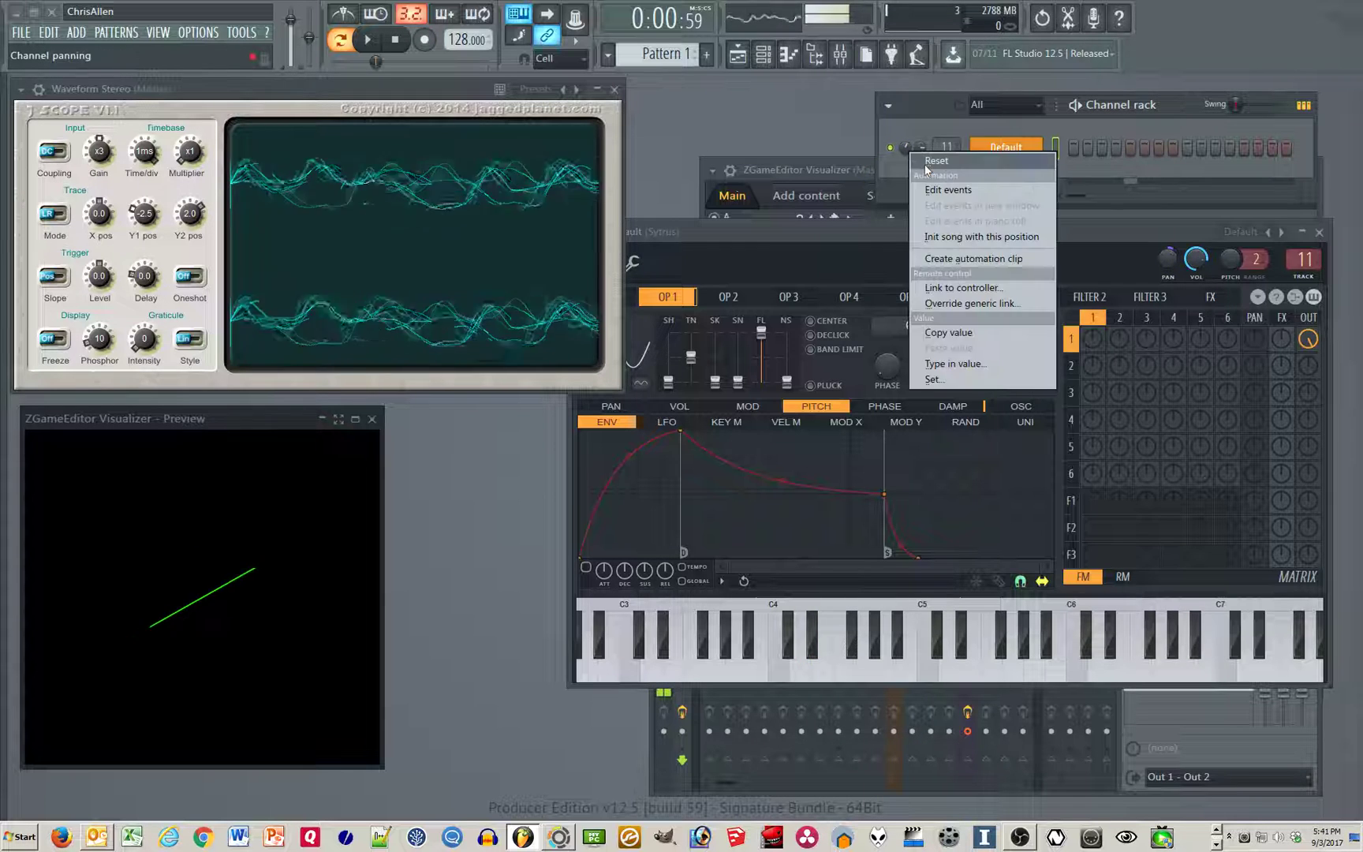
{"action": "left_click", "coordinate": [928, 161]}
{"action": "key", "text": "c"}
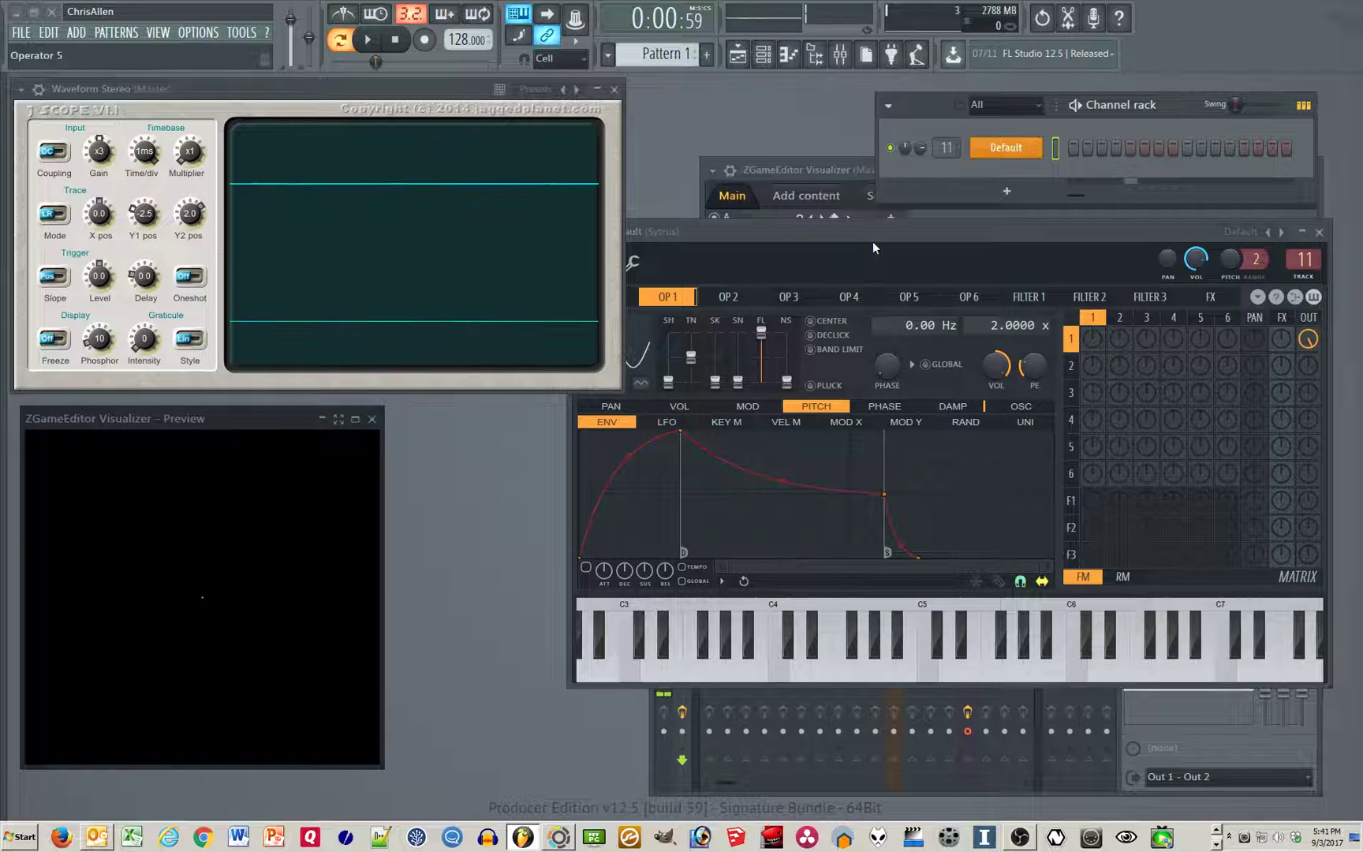
{"action": "key", "text": "c"}
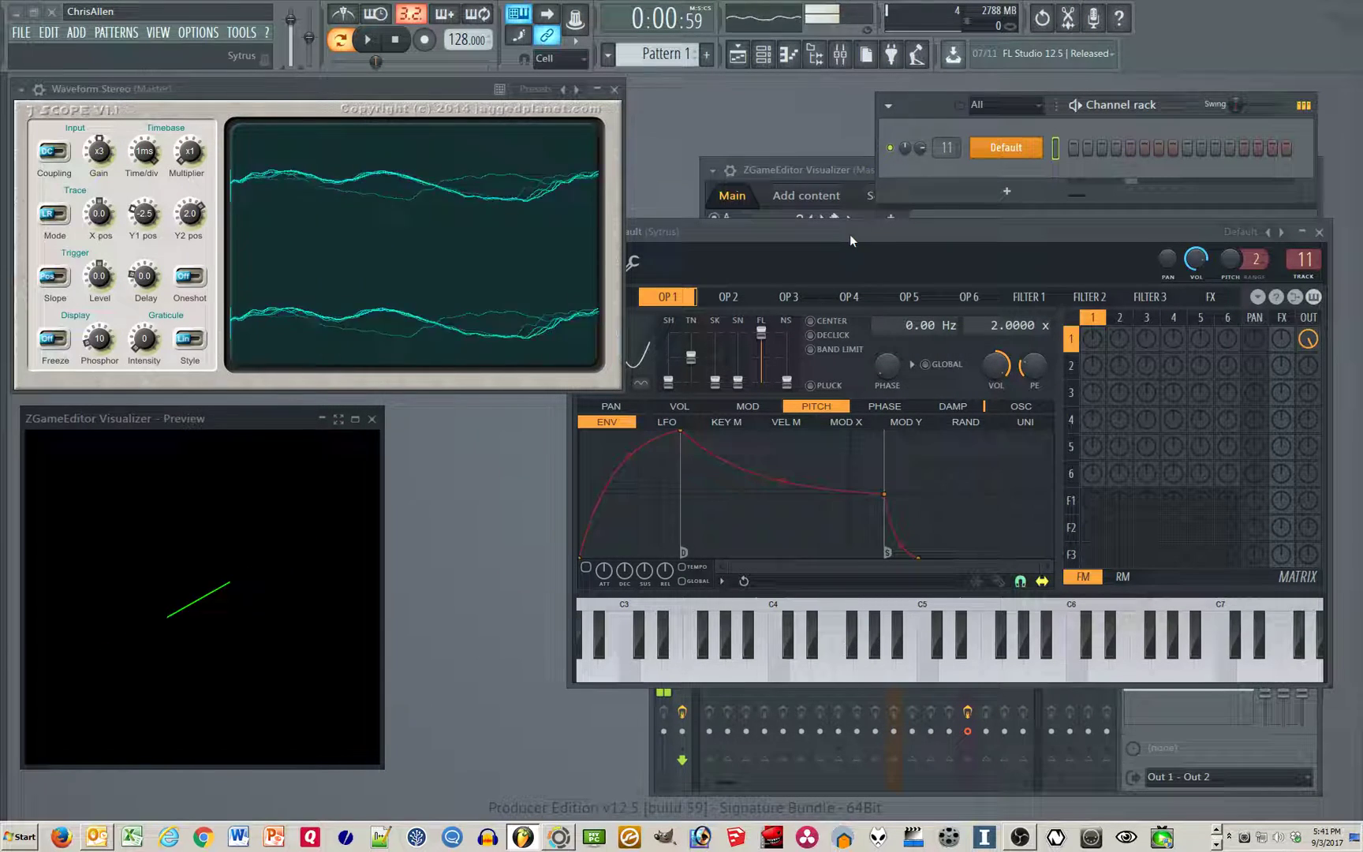
{"action": "key", "text": "c"}
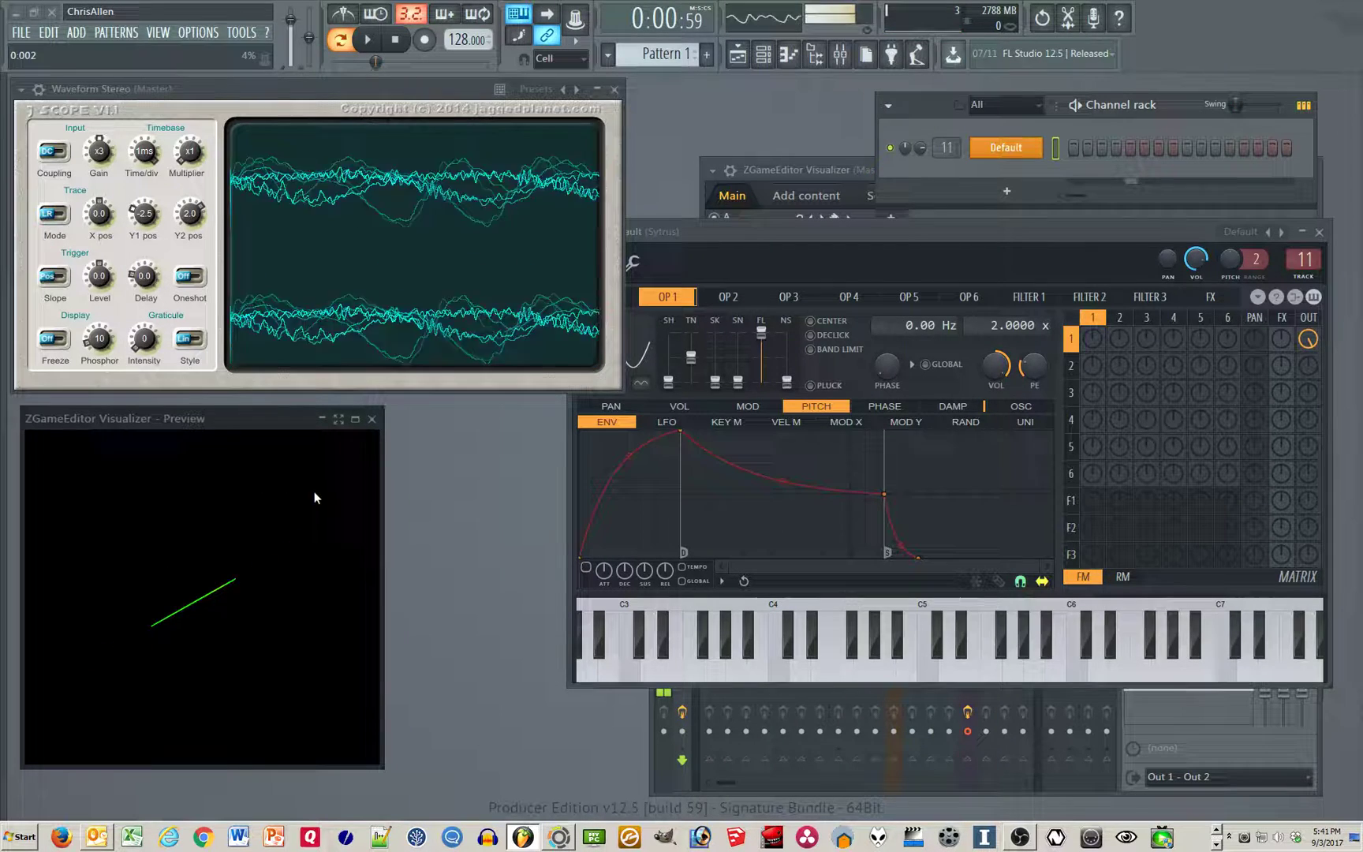
Review the VectorScope and the Master track's Wave Candy settings, and turn off Wave Candy's Visible option.
{"action": "left_click", "coordinate": [839, 170]}
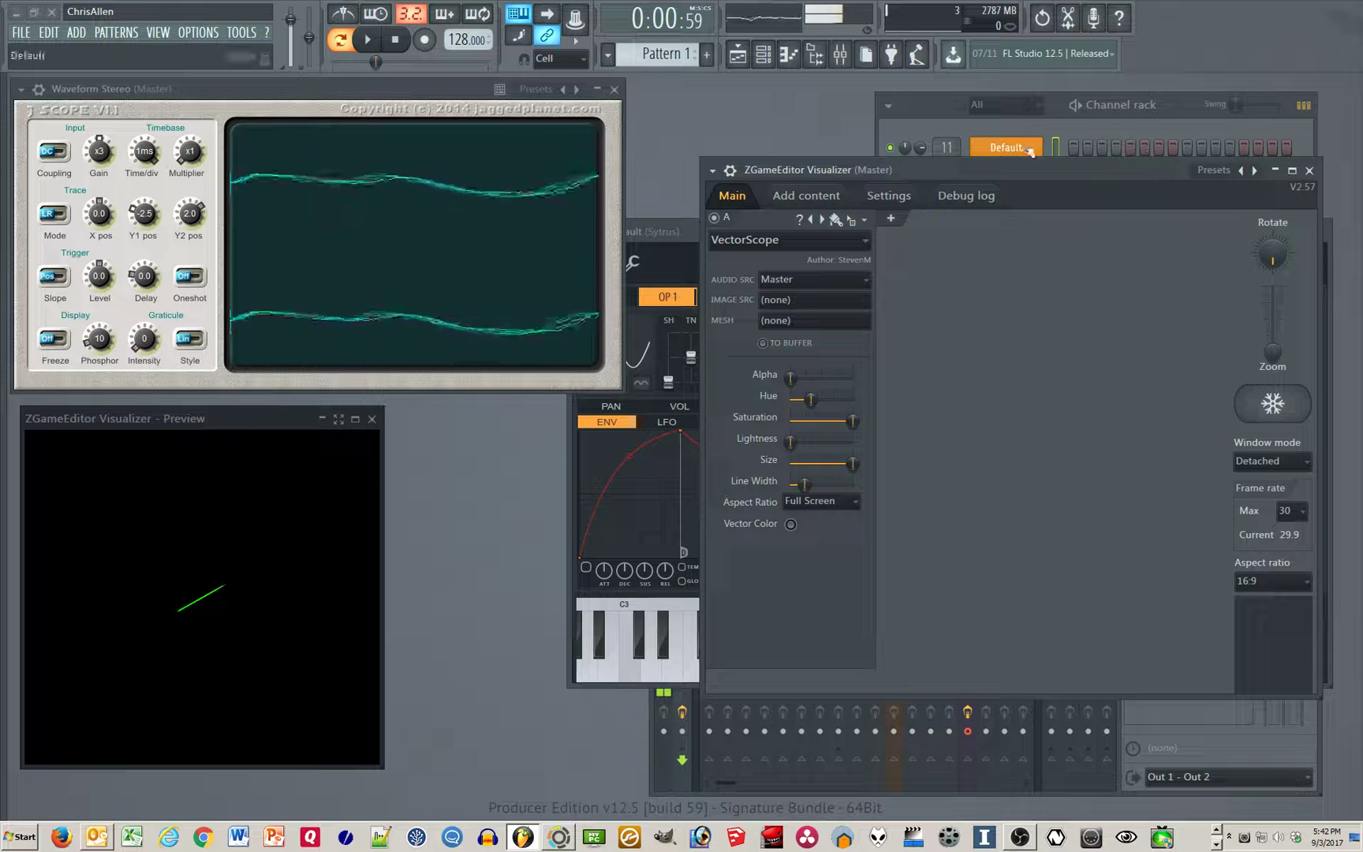
{"action": "left_click", "coordinate": [926, 792]}
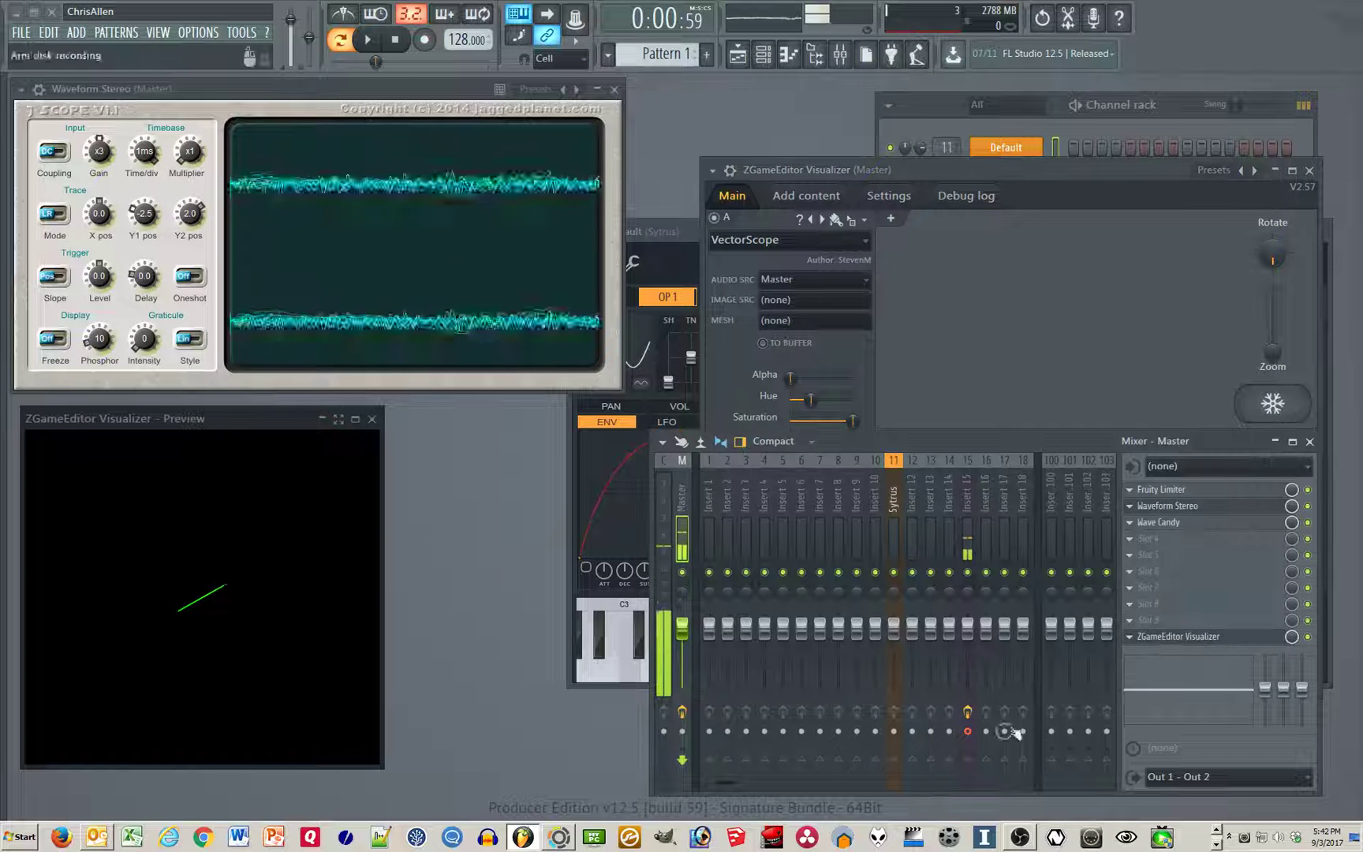
{"action": "left_click", "coordinate": [1186, 523]}
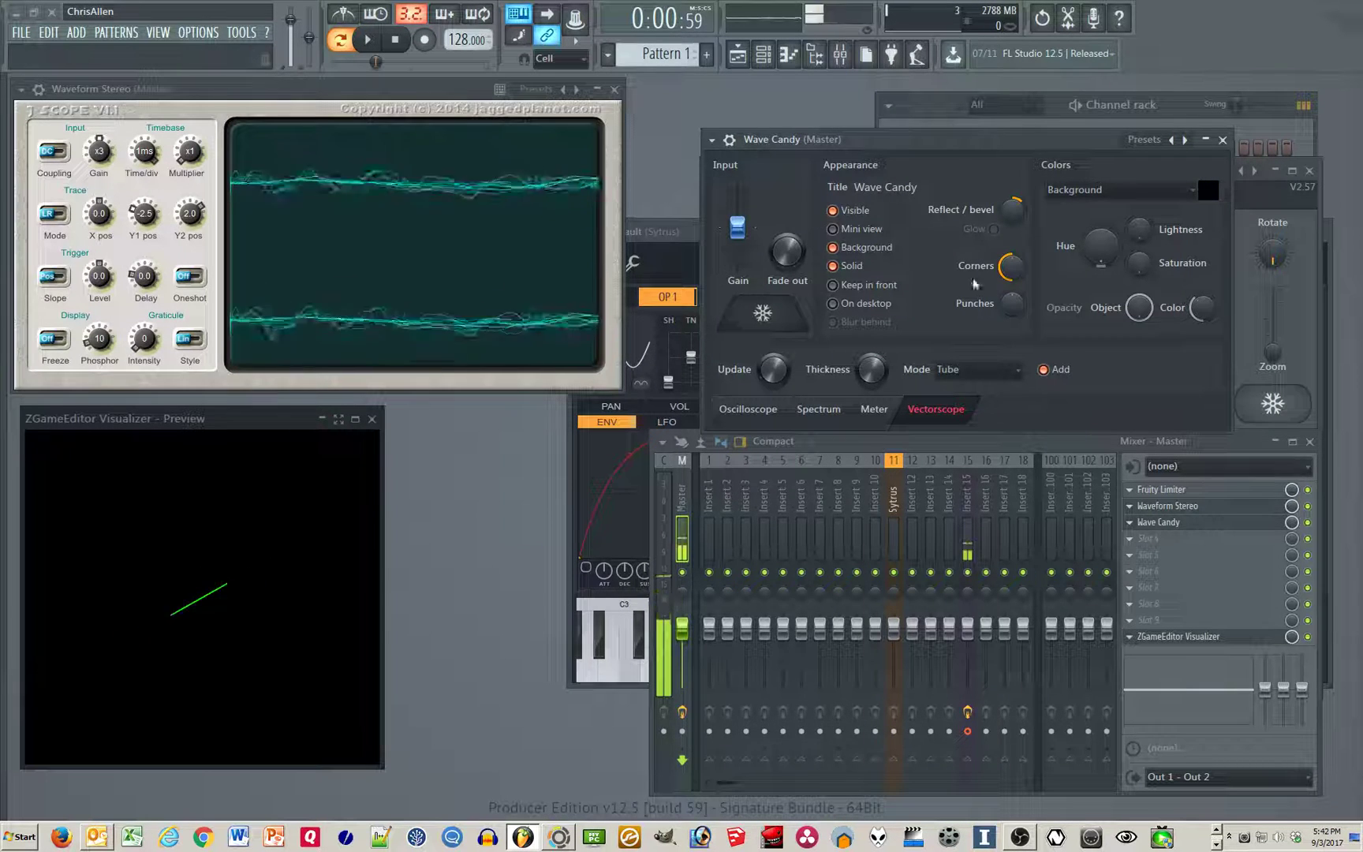
{"action": "left_click", "coordinate": [1226, 139]}
{"action": "right_click", "coordinate": [441, 574]}
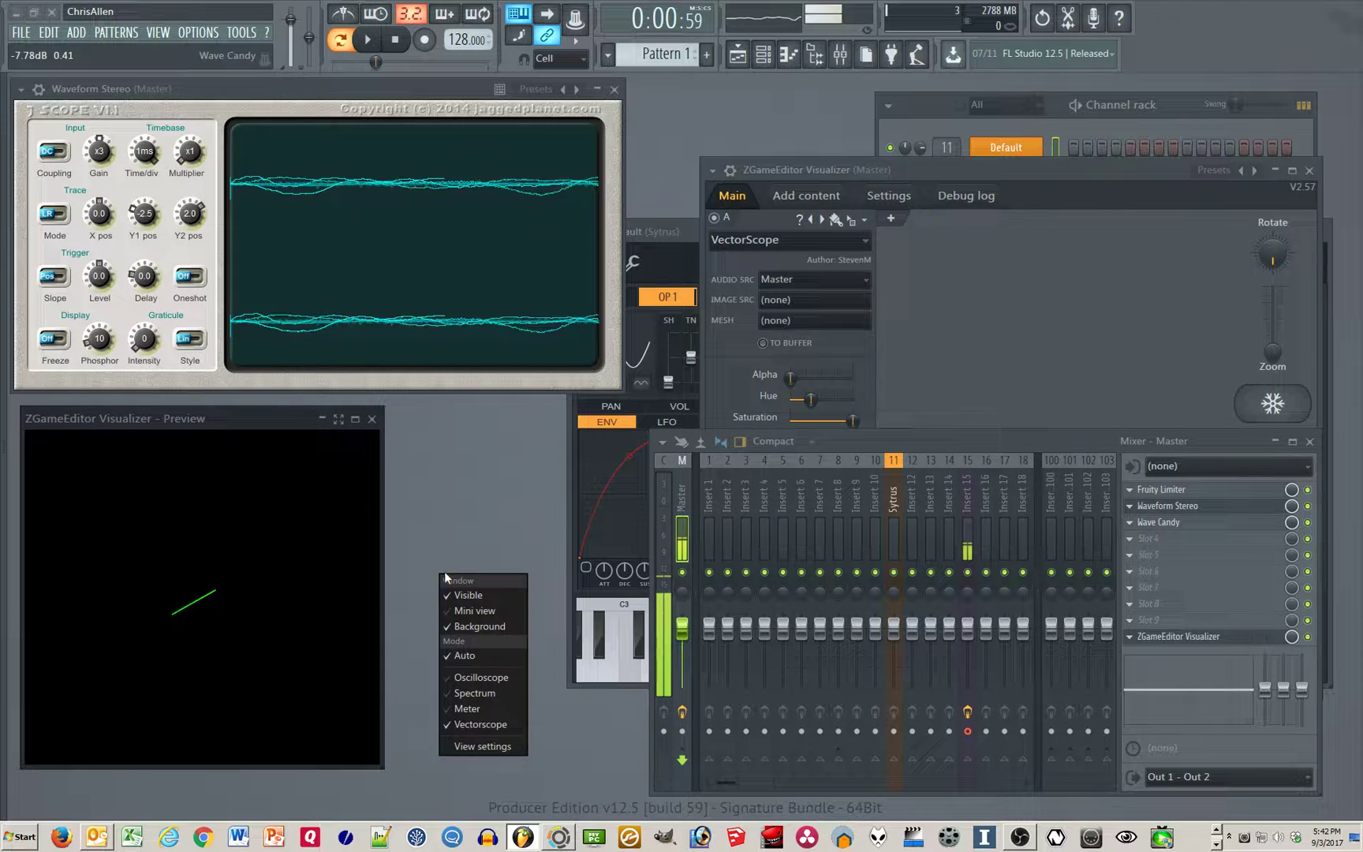
{"action": "left_click", "coordinate": [472, 595]}
Bring the Sytrus window to the front, reposition it slightly beside the scope and preview, and play E4.
{"action": "left_click", "coordinate": [597, 611]}
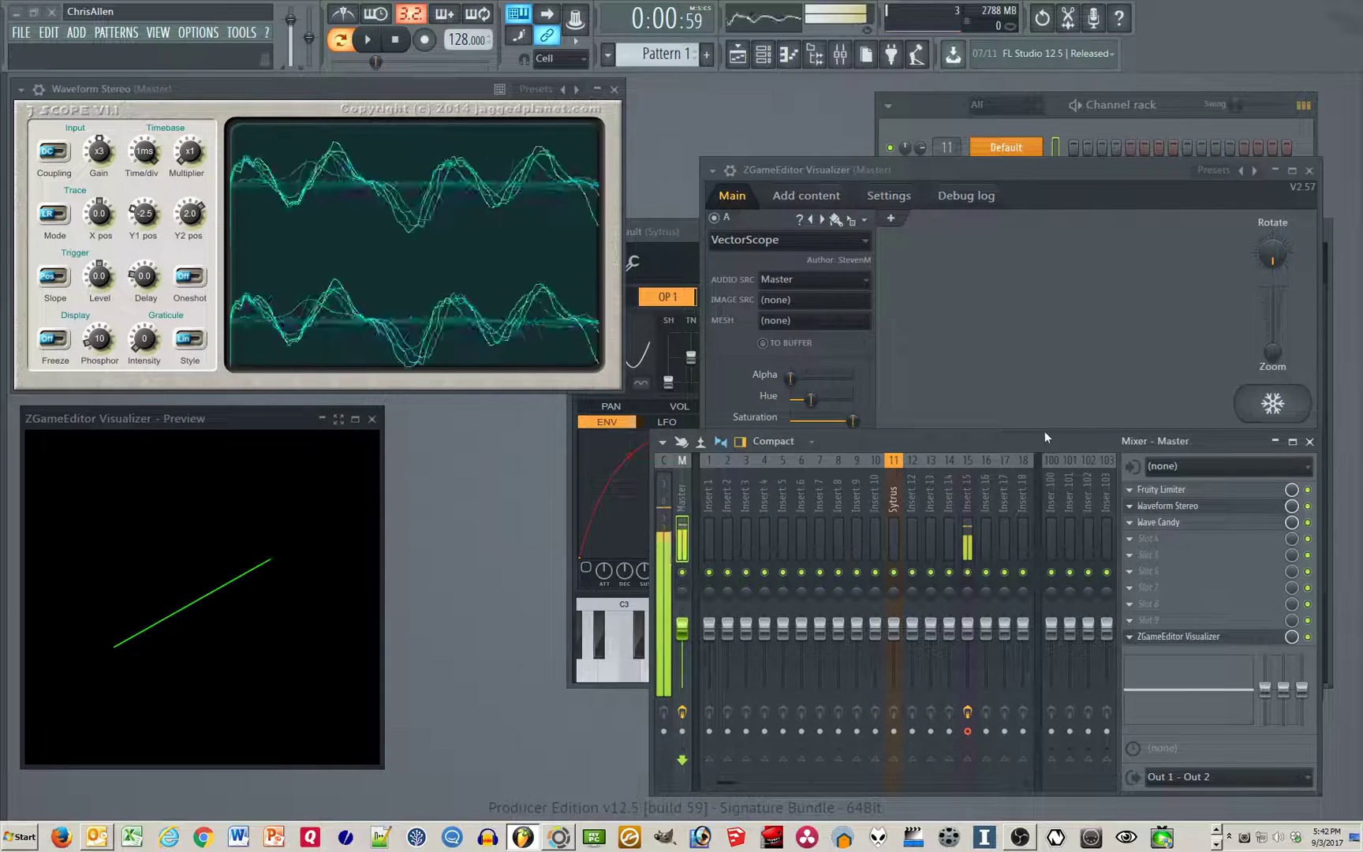
{"action": "left_click", "coordinate": [597, 612]}
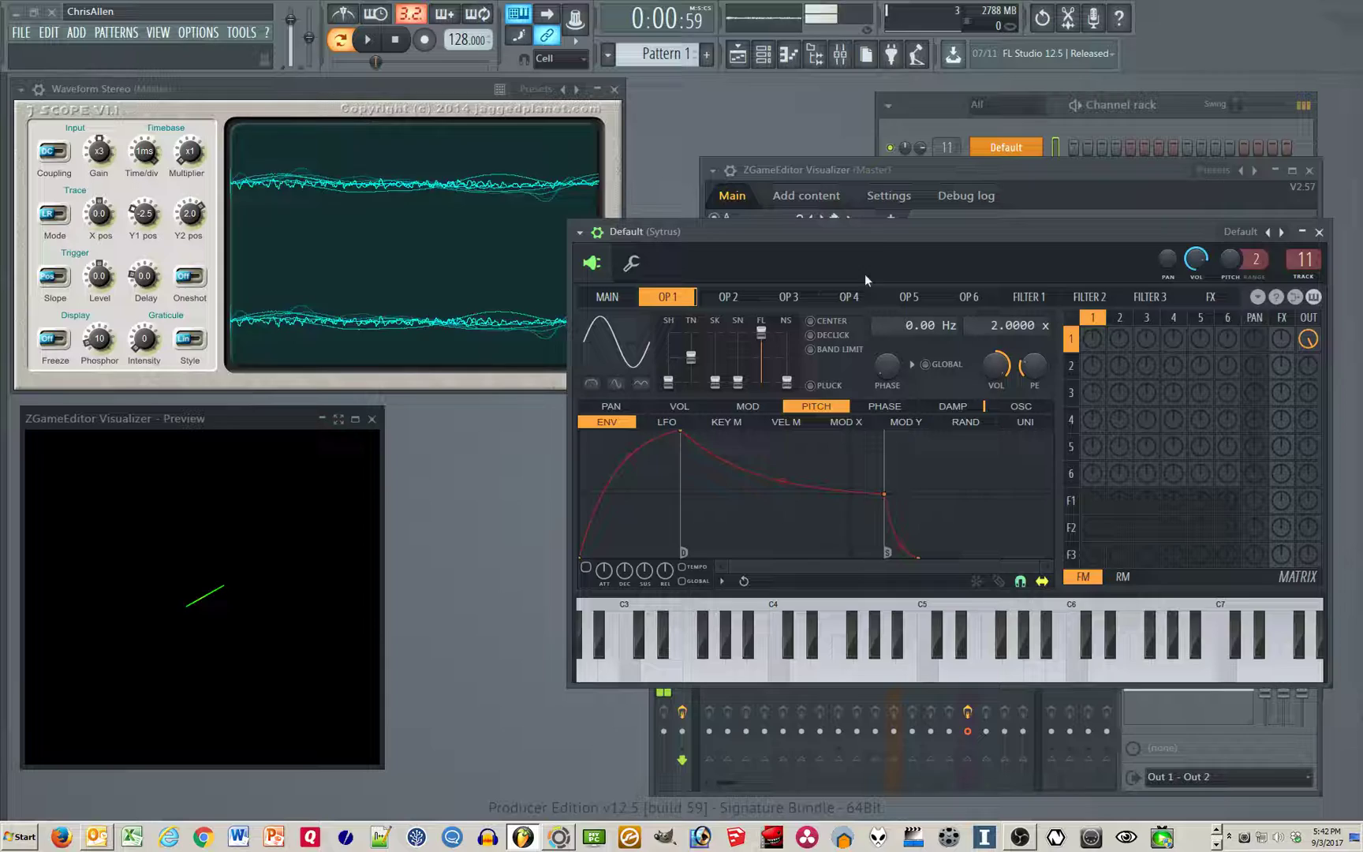
{"action": "left_click_drag", "start_coordinate": [879, 227], "coordinate": [873, 221]}
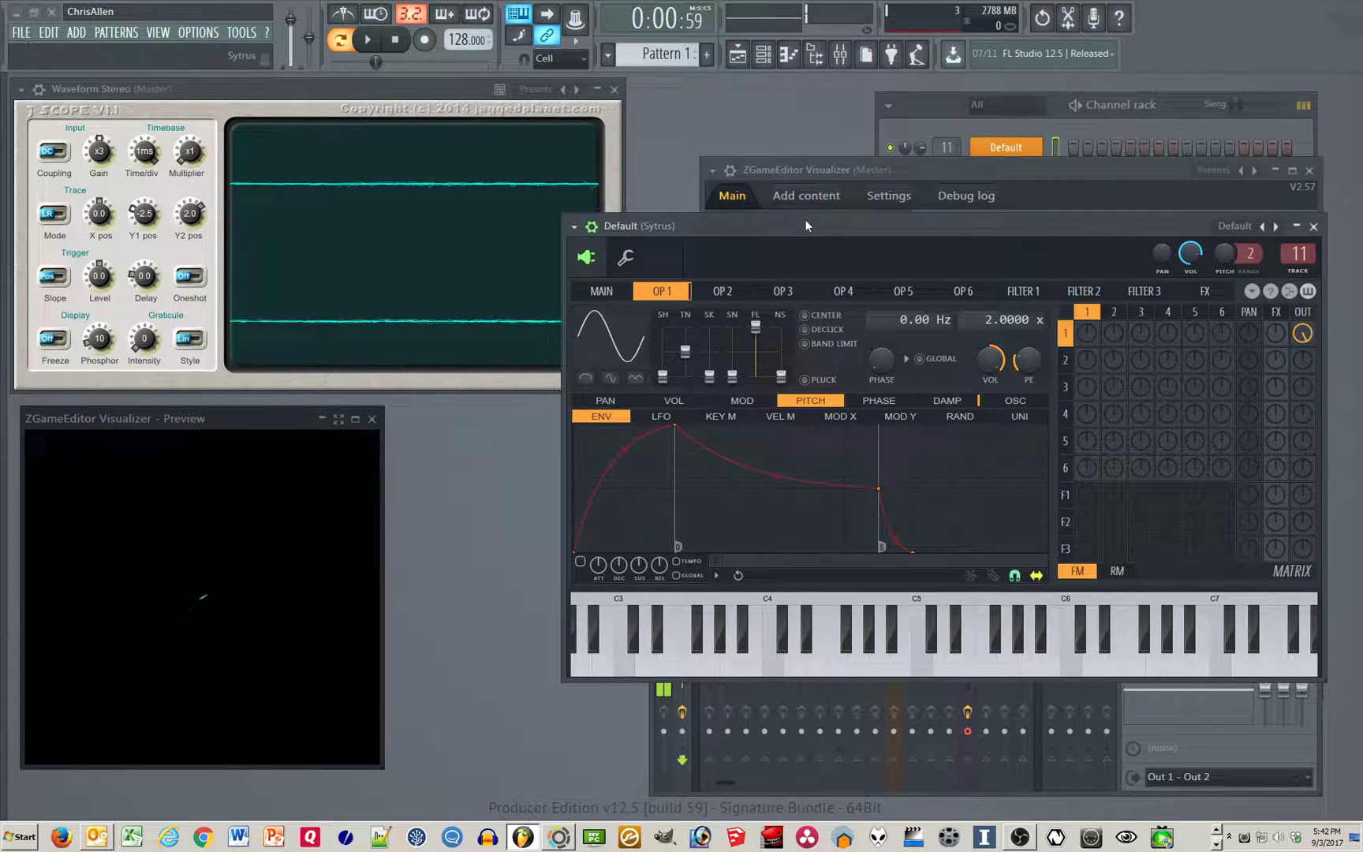
{"action": "left_click_drag", "start_coordinate": [803, 223], "coordinate": [805, 223]}
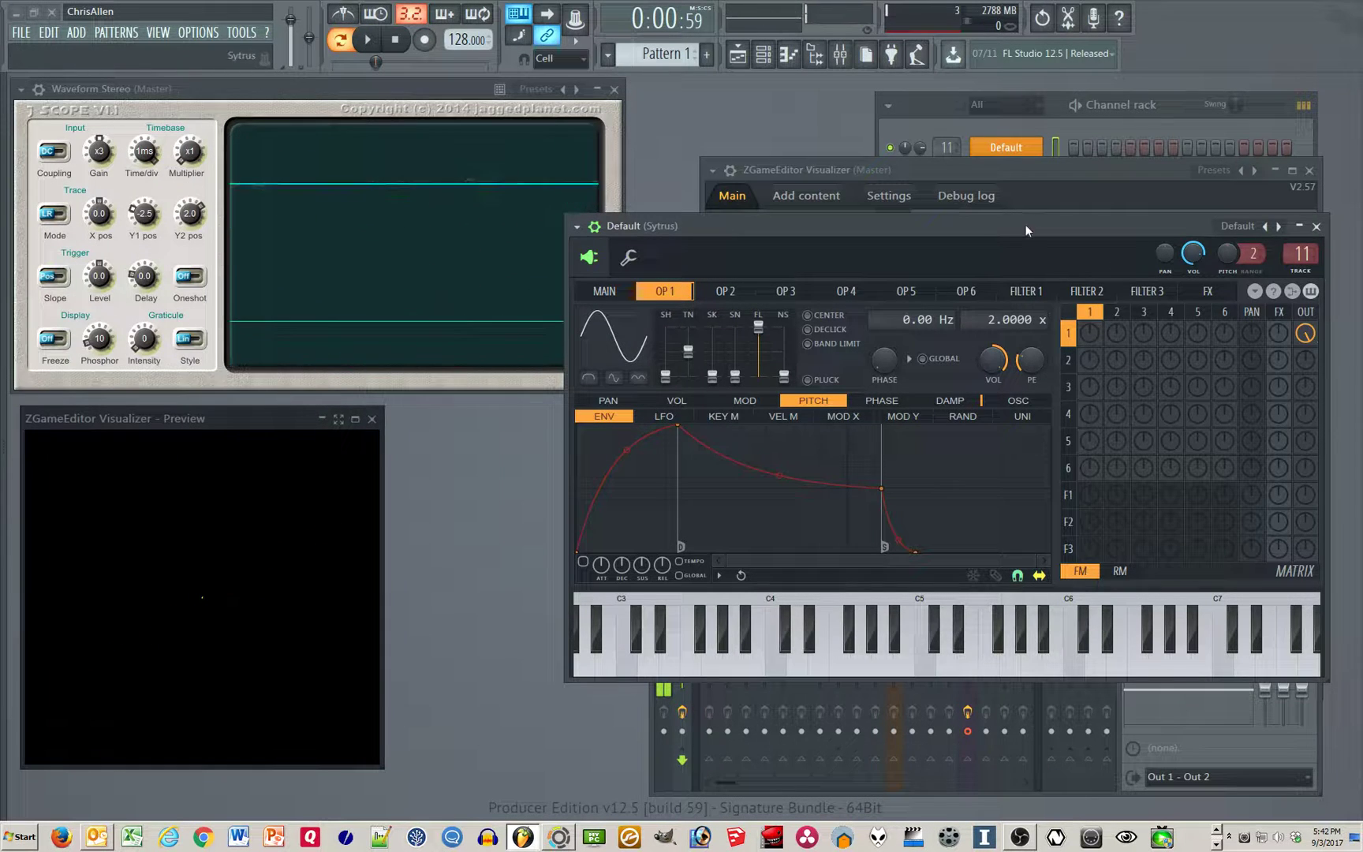
{"action": "key", "text": "c"}
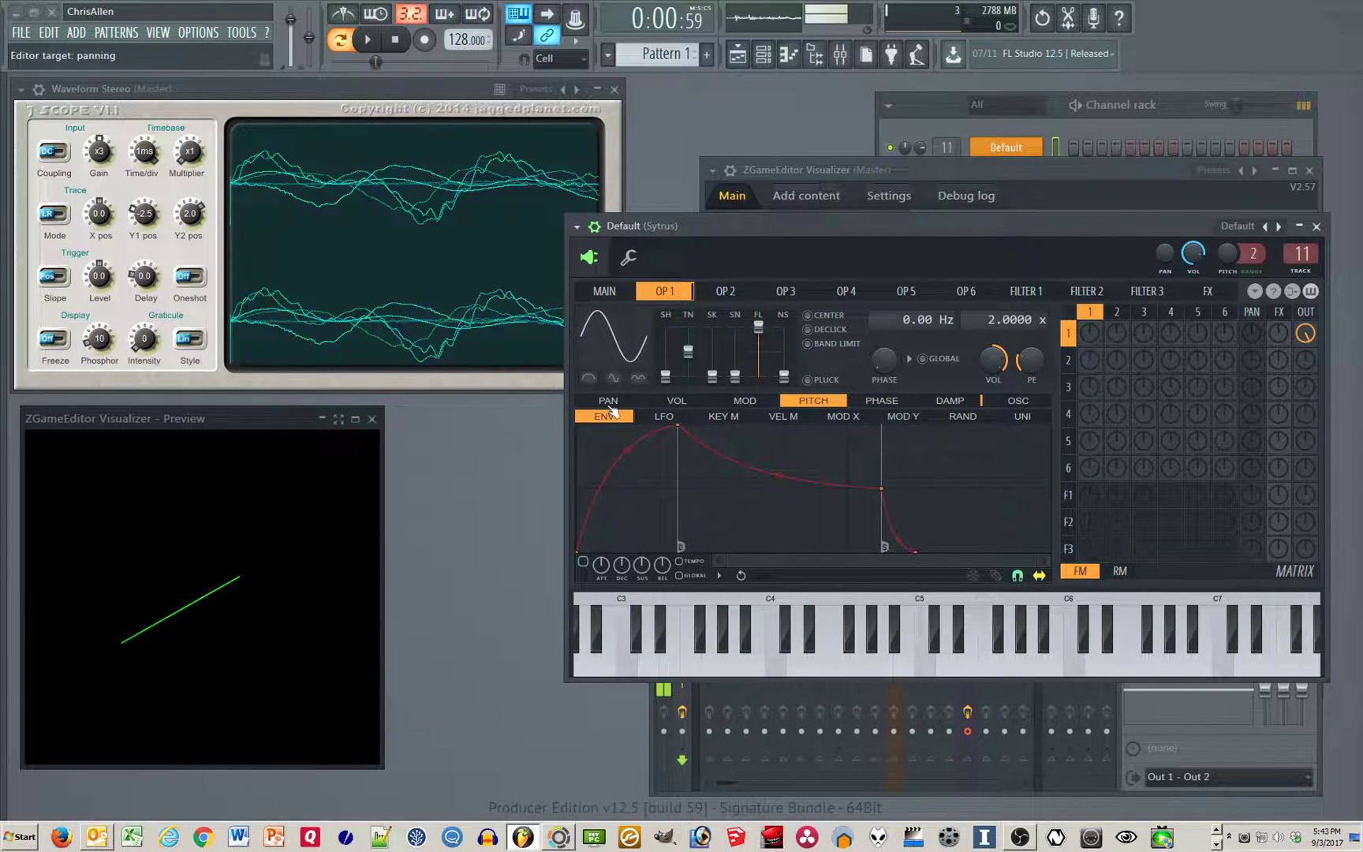
{"action": "left_click_drag", "start_coordinate": [735, 228], "coordinate": [721, 239]}
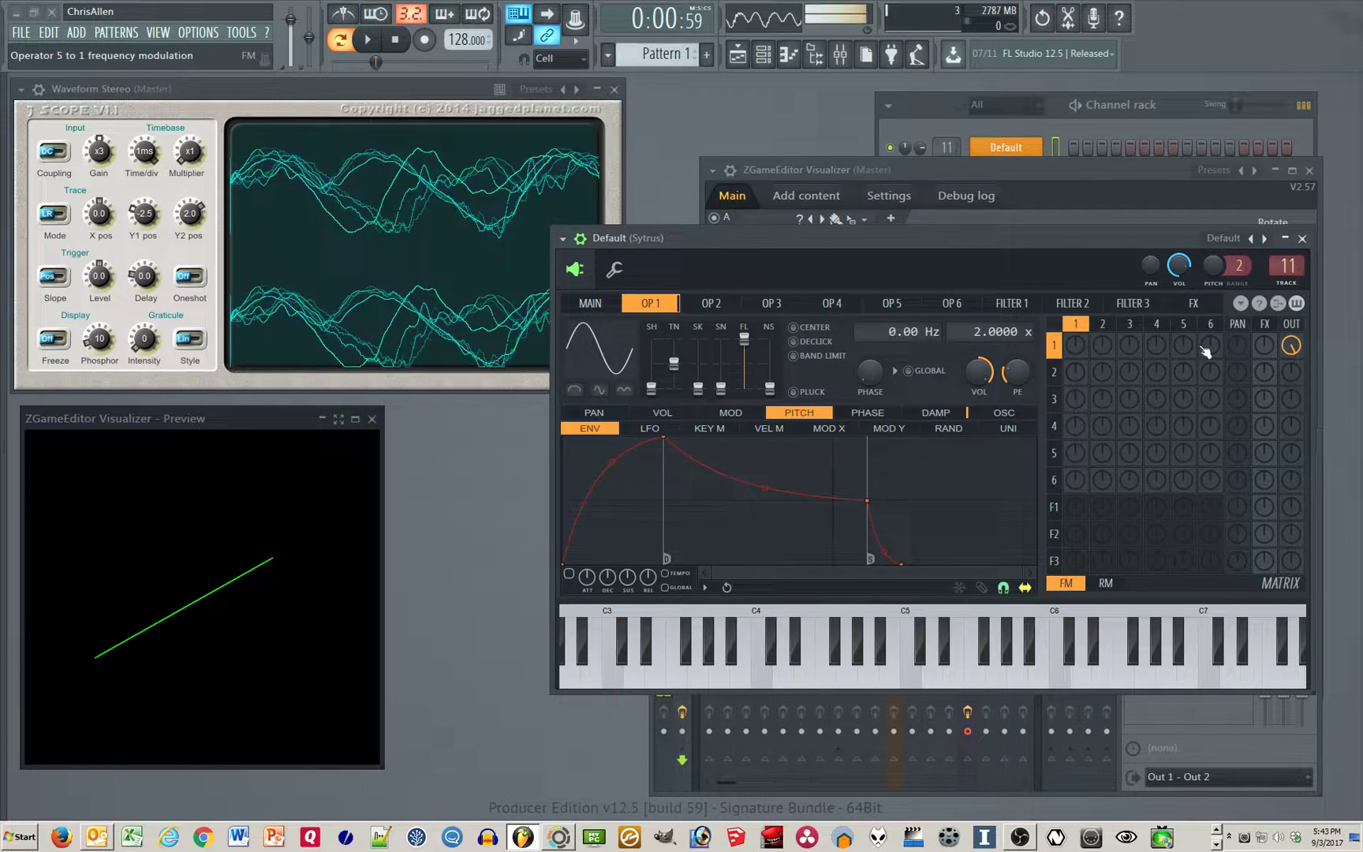
Turn operator 1's PAN amount in the Sytrus matrix fully left and test it with E4.
{"action": "left_click_drag", "start_coordinate": [1237, 345], "coordinate": [1237, 395]}
{"action": "key", "text": "c"}
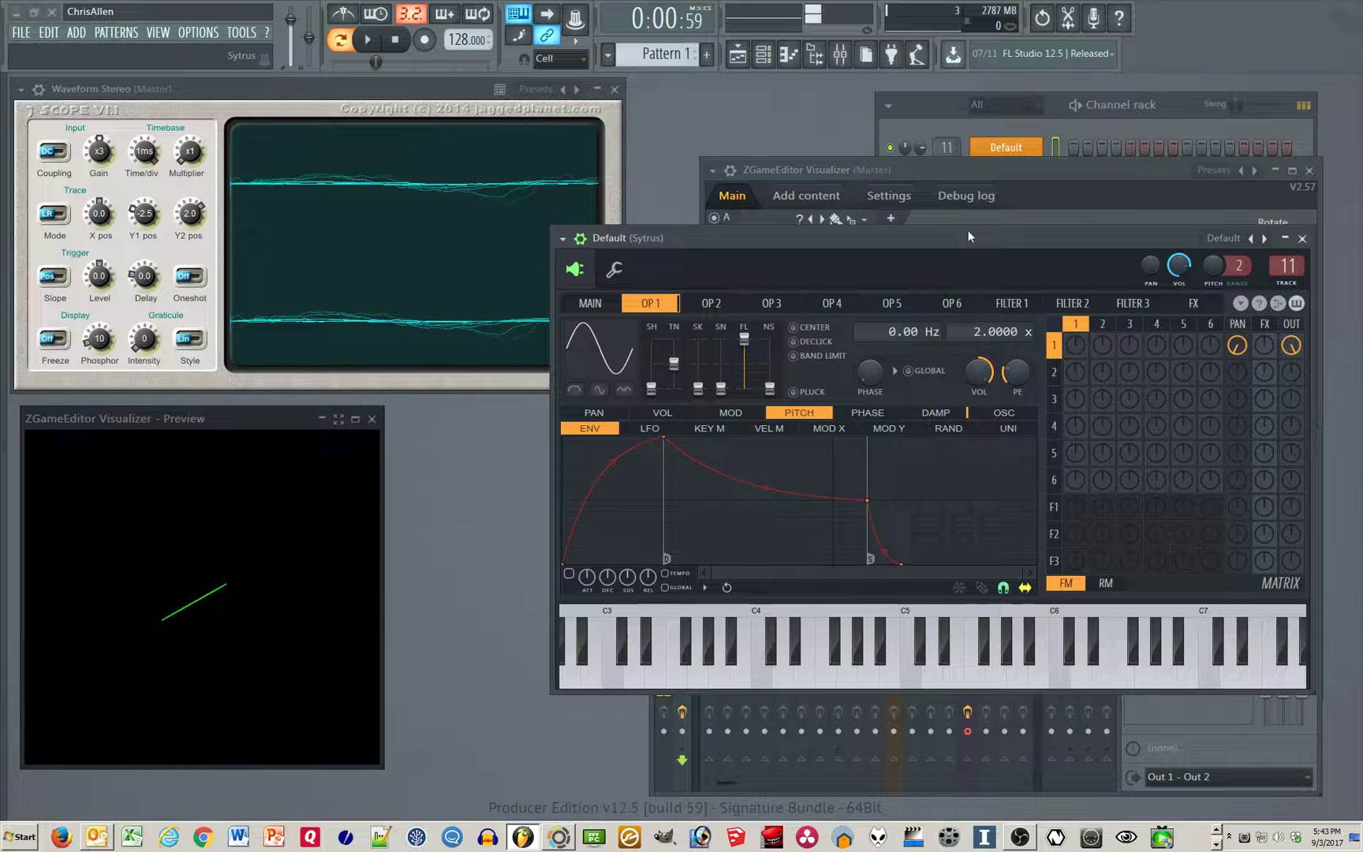
{"action": "key", "text": "c"}
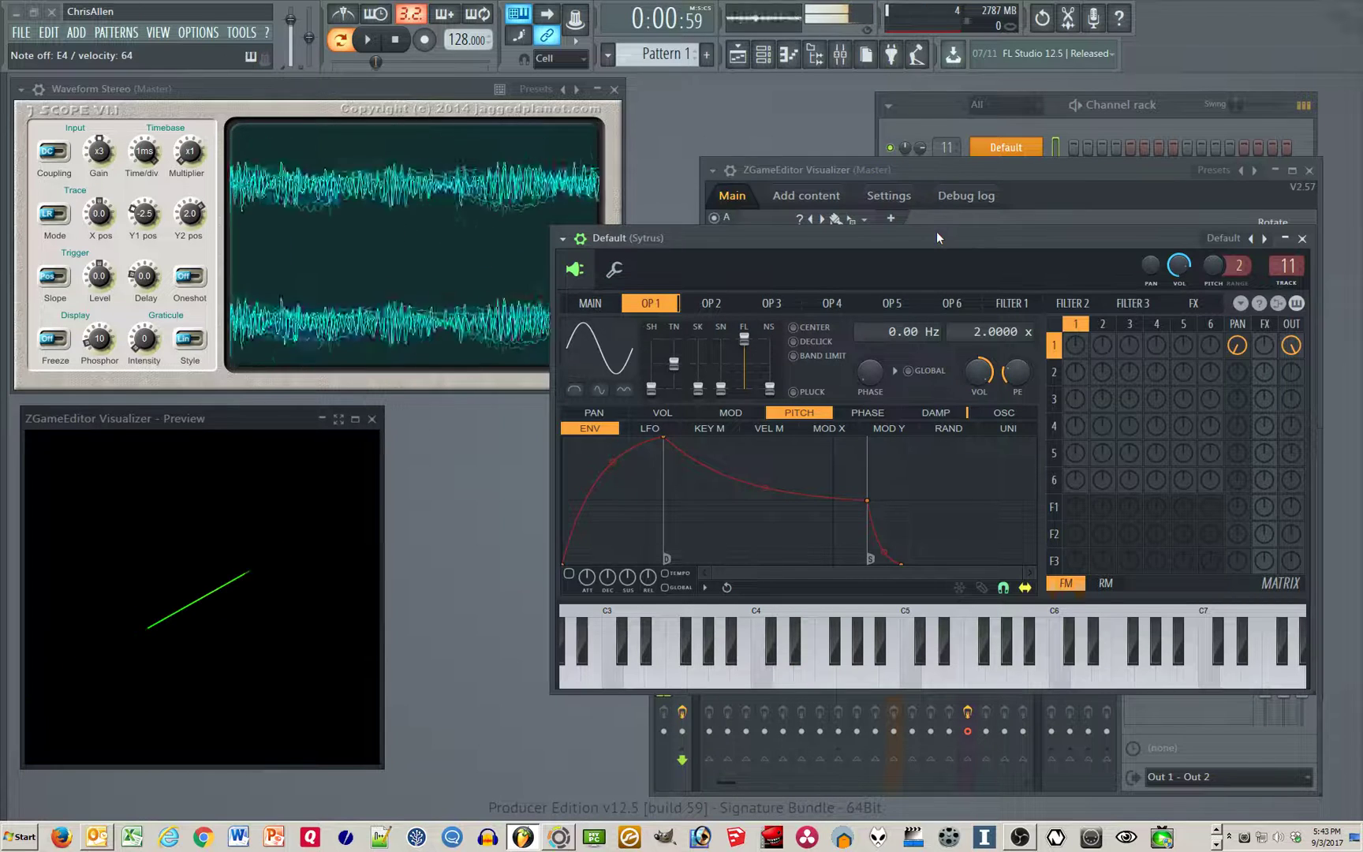
{"action": "key", "text": "c"}
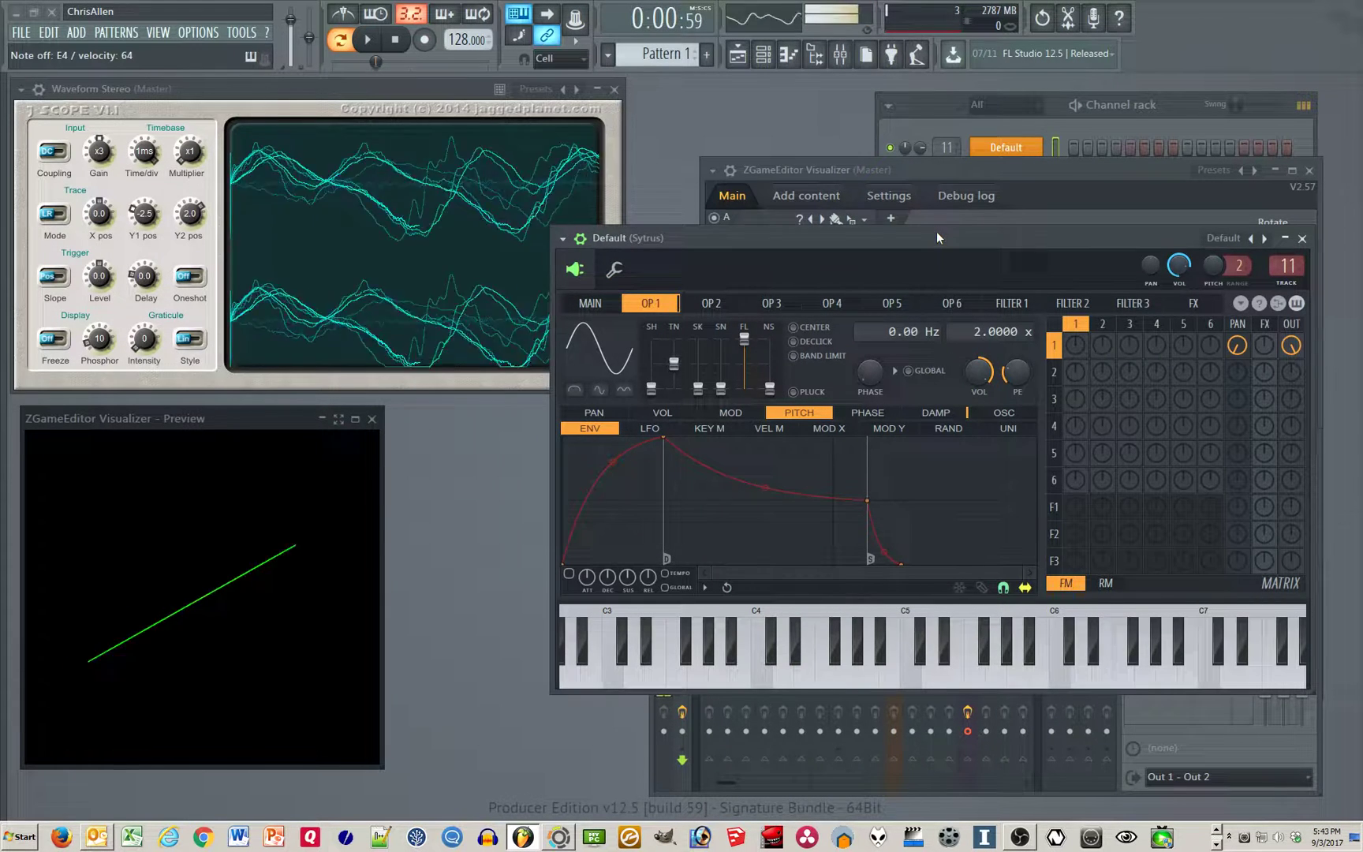
Switch to operator 2 and raise its OUT level in the Sytrus matrix to maximum.
{"action": "left_click", "coordinate": [711, 303]}
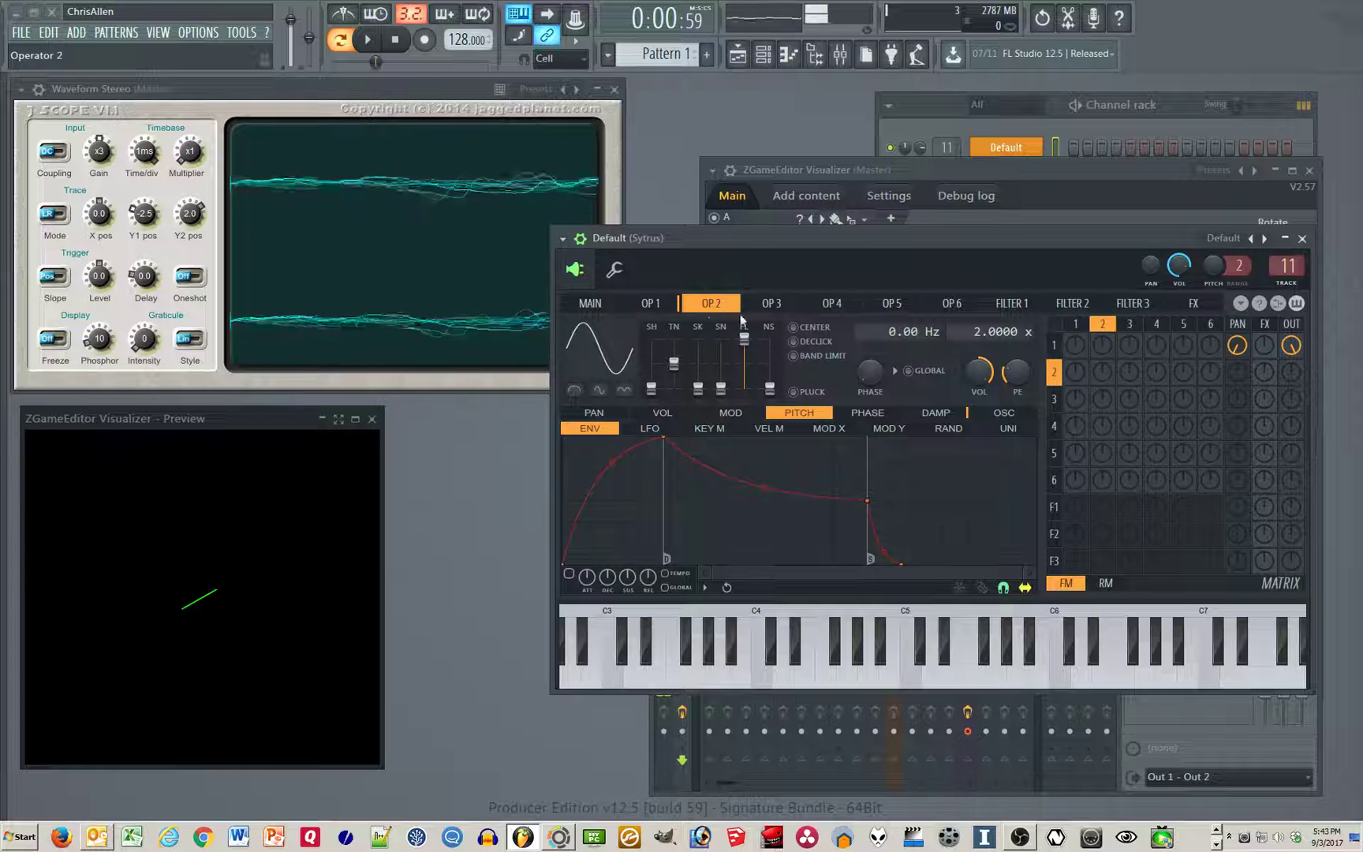
{"action": "left_click", "coordinate": [1298, 377]}
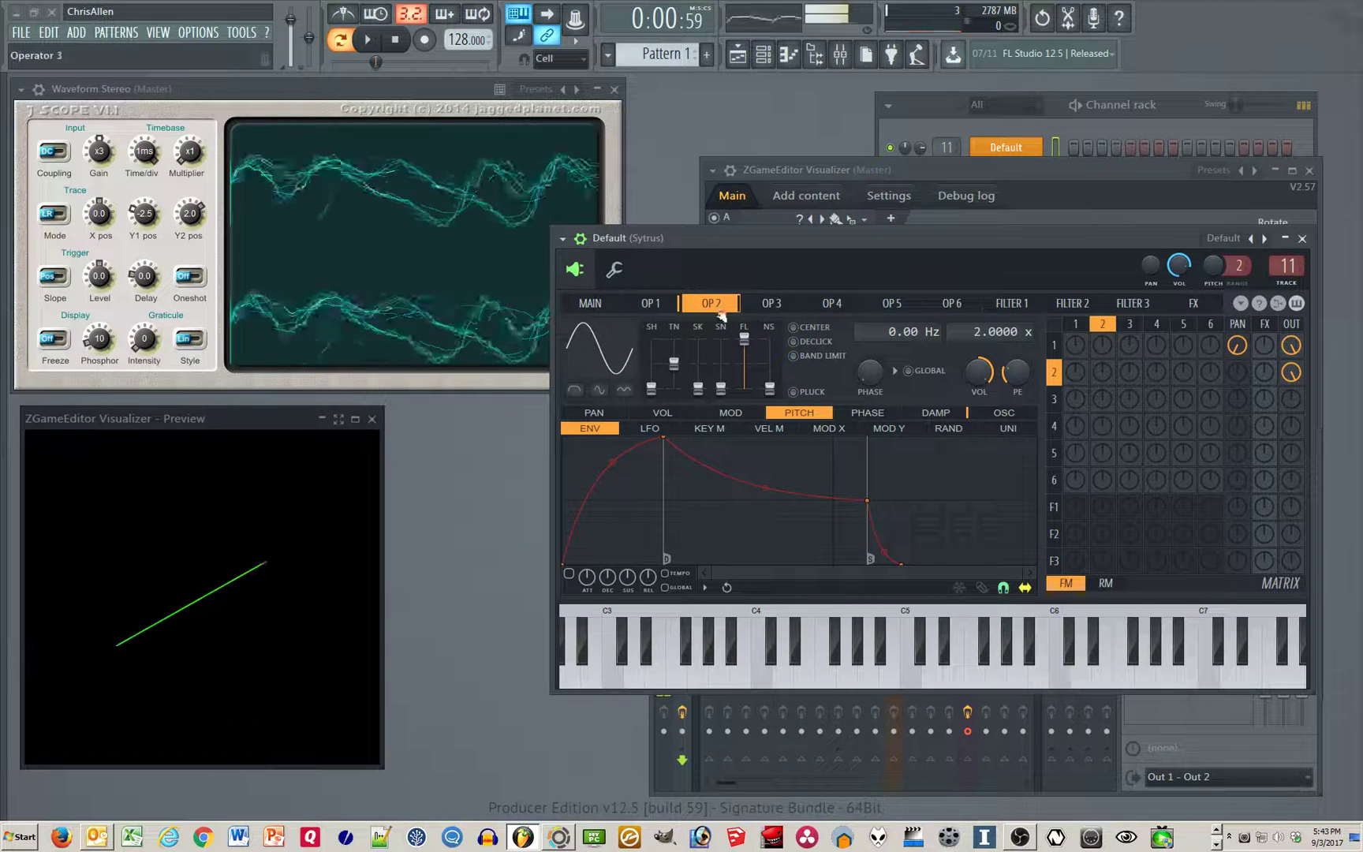
Turn operator 2's PAN amount in the Sytrus matrix fully right, nudge the Sytrus window aside, and test with E4.
{"action": "scroll", "coordinate": [978, 331], "scroll_direction": "up", "scroll_amount": 1}
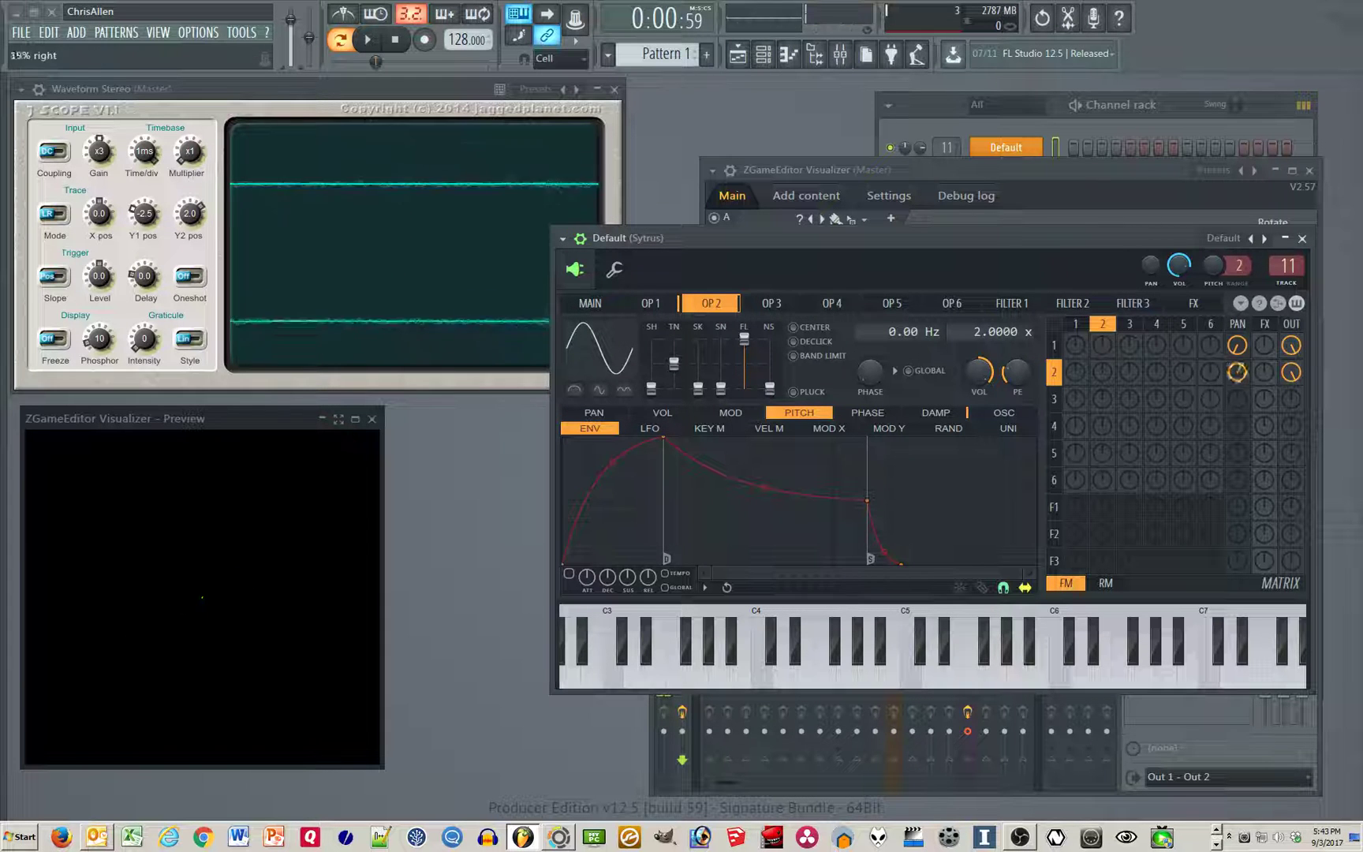
{"action": "scroll", "coordinate": [1237, 372], "scroll_direction": "up", "scroll_amount": 1}
{"action": "left_click_drag", "start_coordinate": [949, 238], "coordinate": [922, 228]}
{"action": "key", "text": "c"}
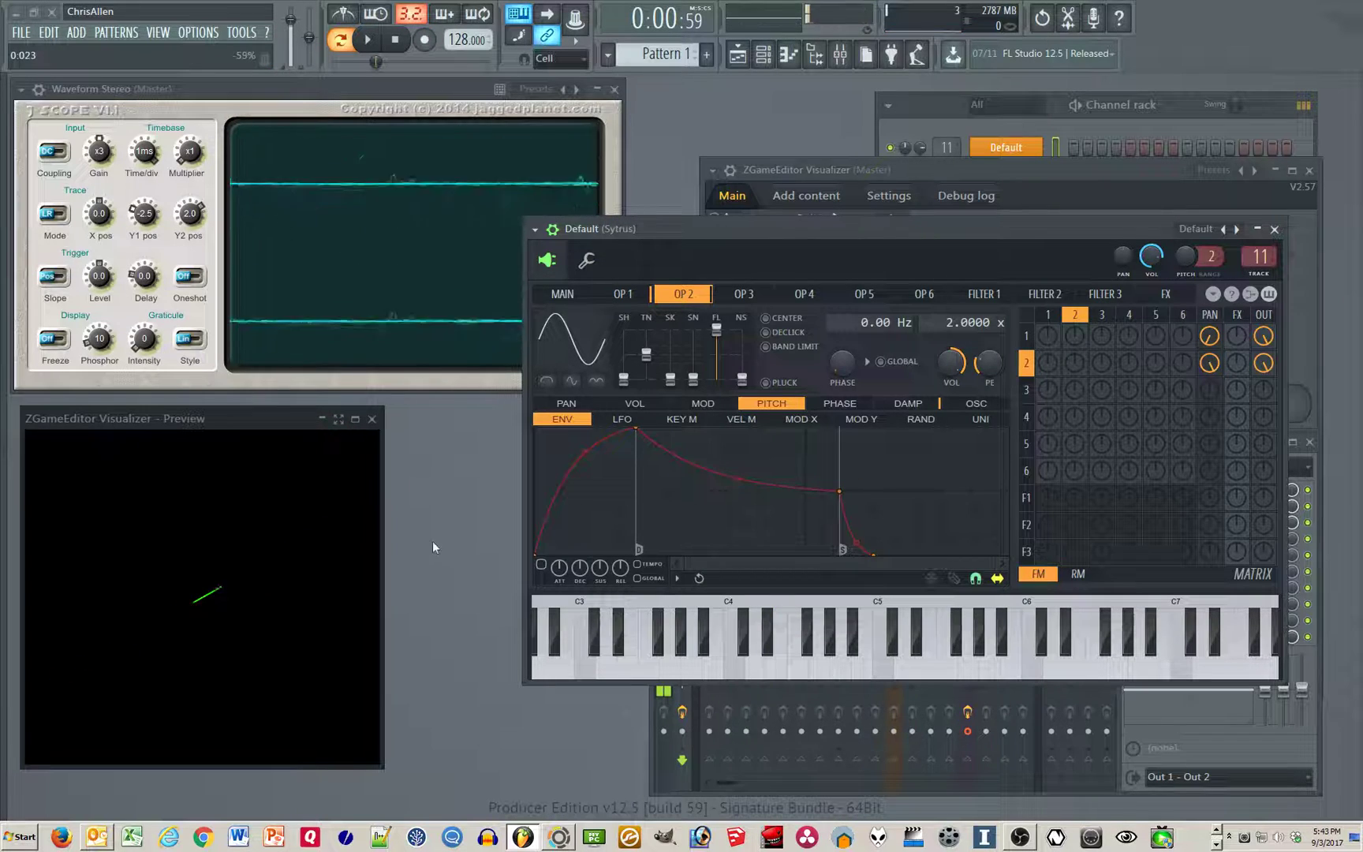
{"action": "key", "text": "c"}
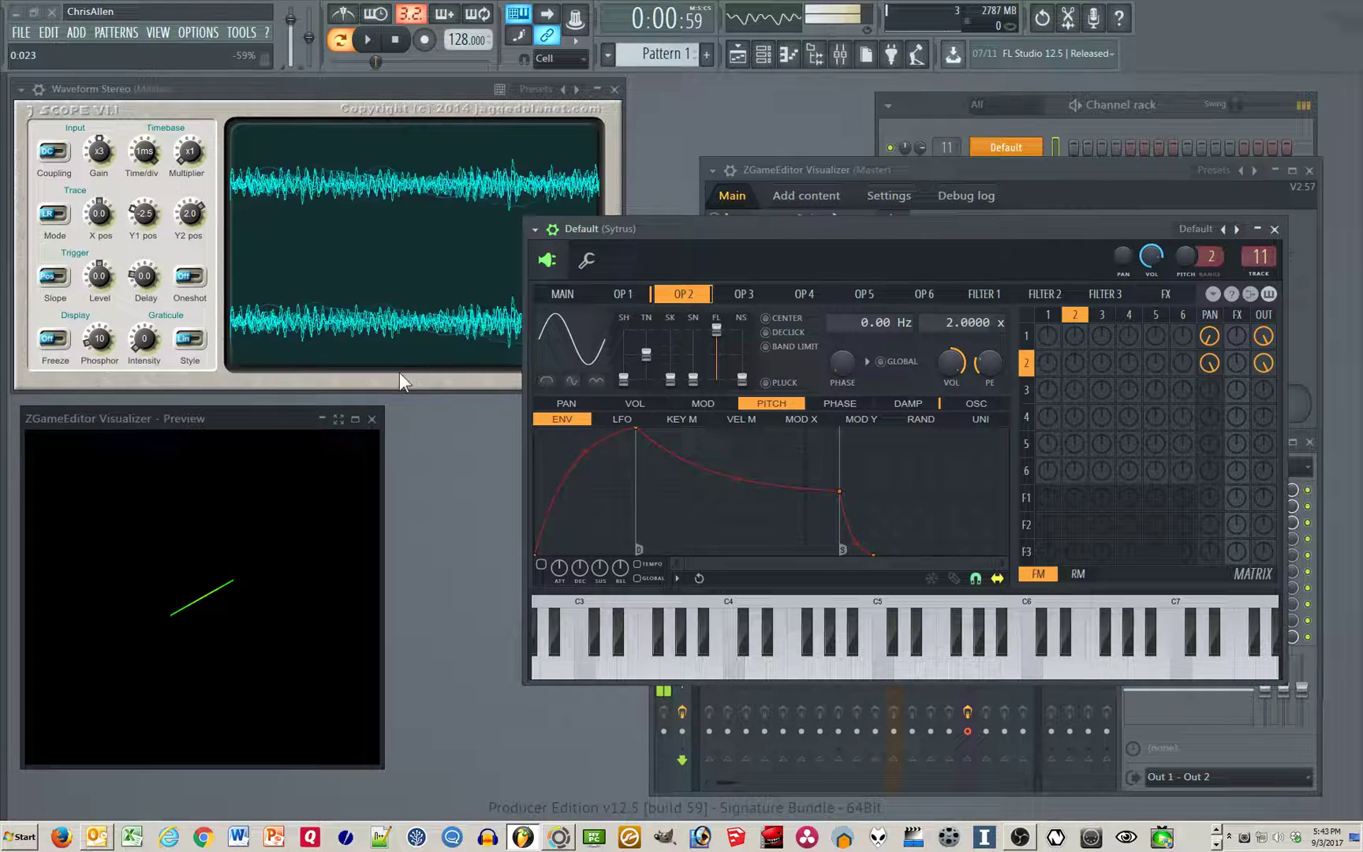
{"action": "key", "text": "c"}
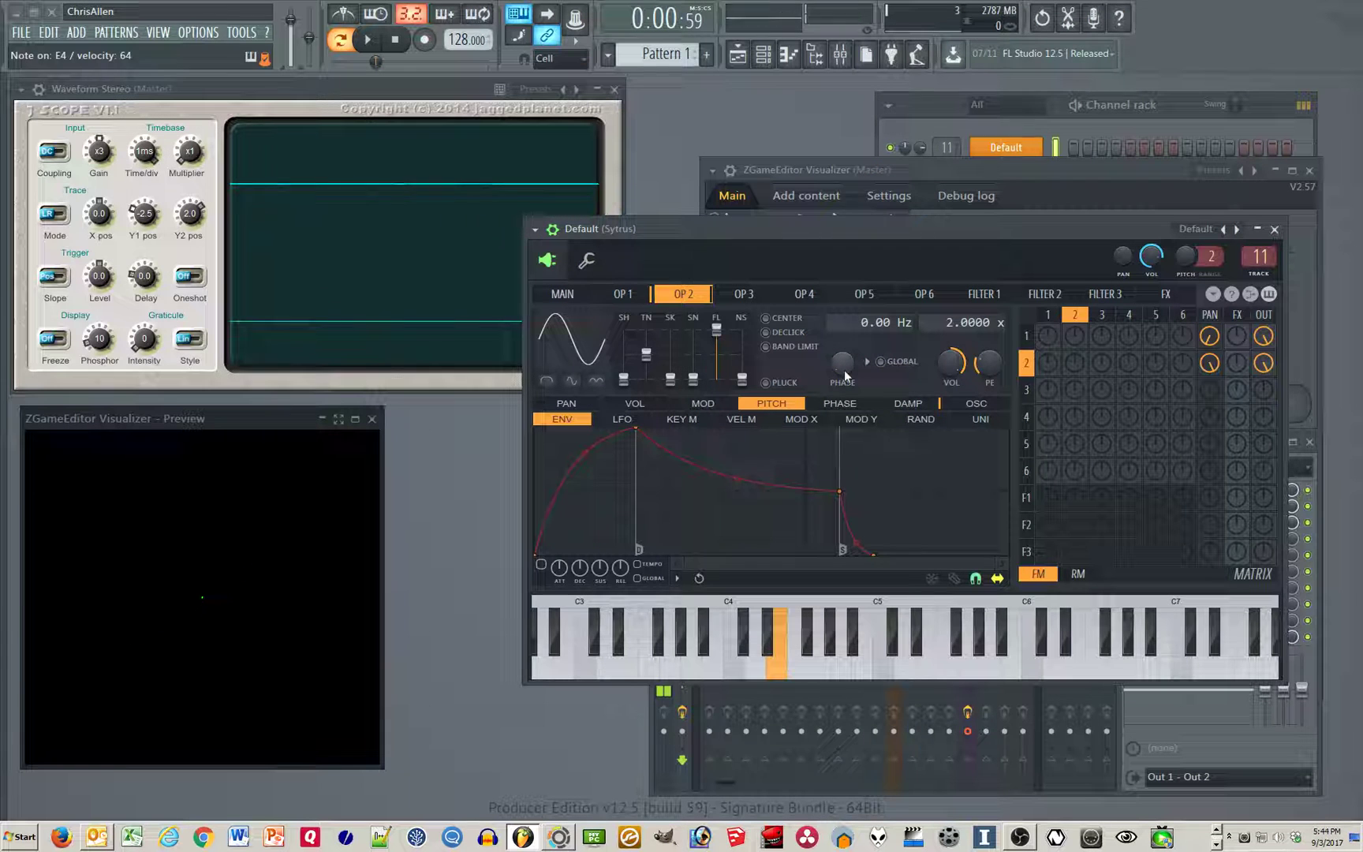
Set operator 2's phase offset to 25%, test it with E4, and reposition the ZGameEditor preview slightly.
{"action": "left_click_drag", "start_coordinate": [845, 365], "coordinate": [842, 347]}
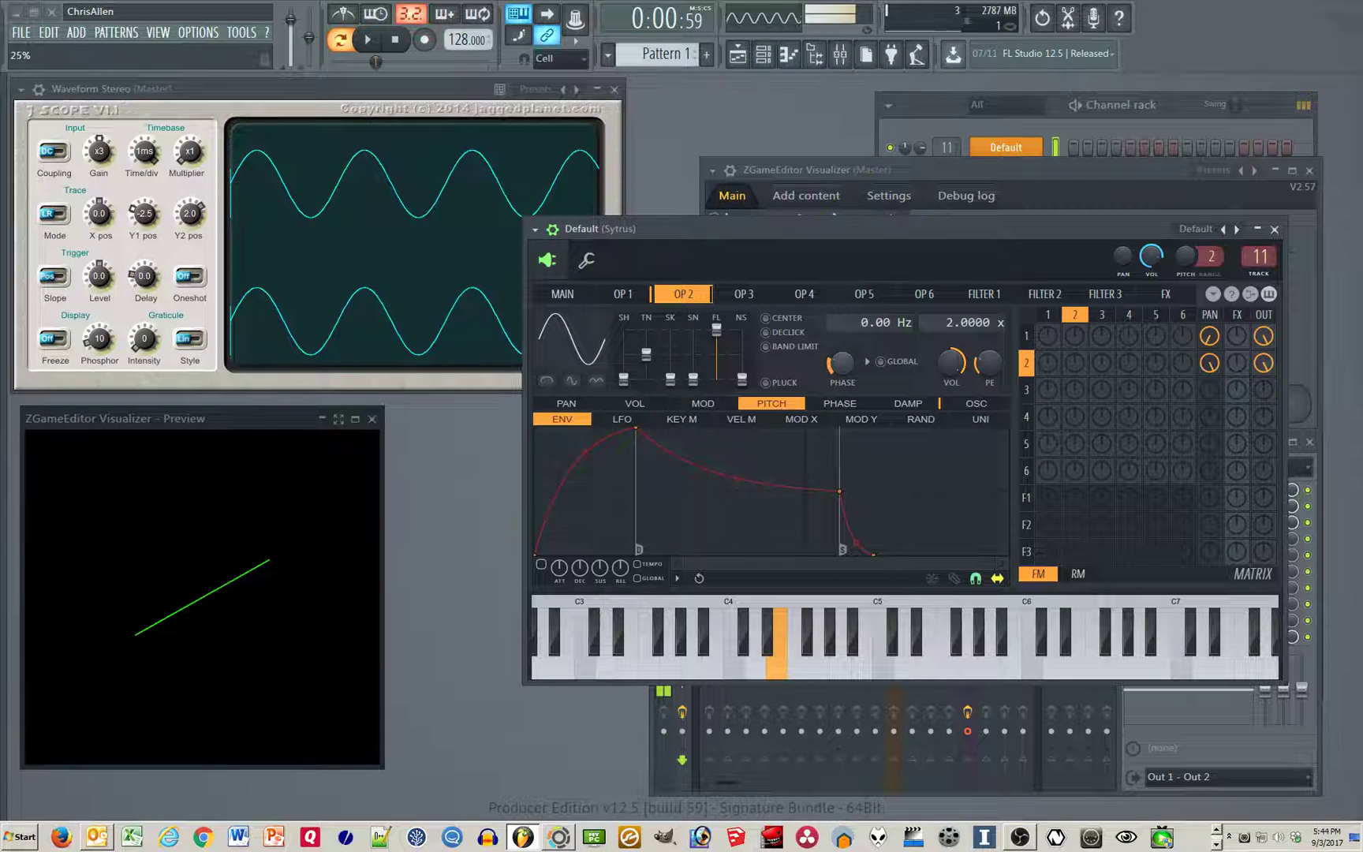
{"action": "key", "text": "c"}
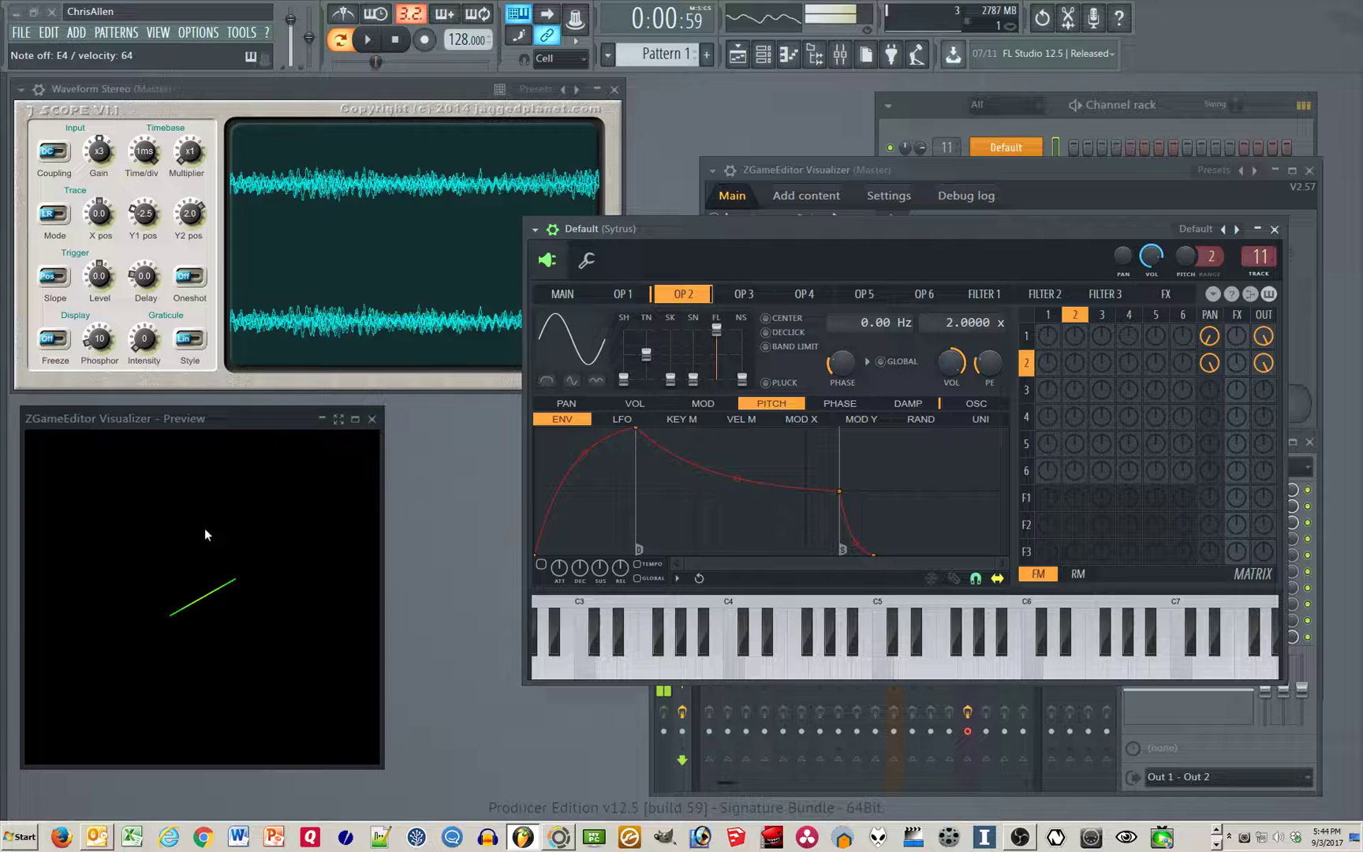
{"action": "key", "text": "c"}
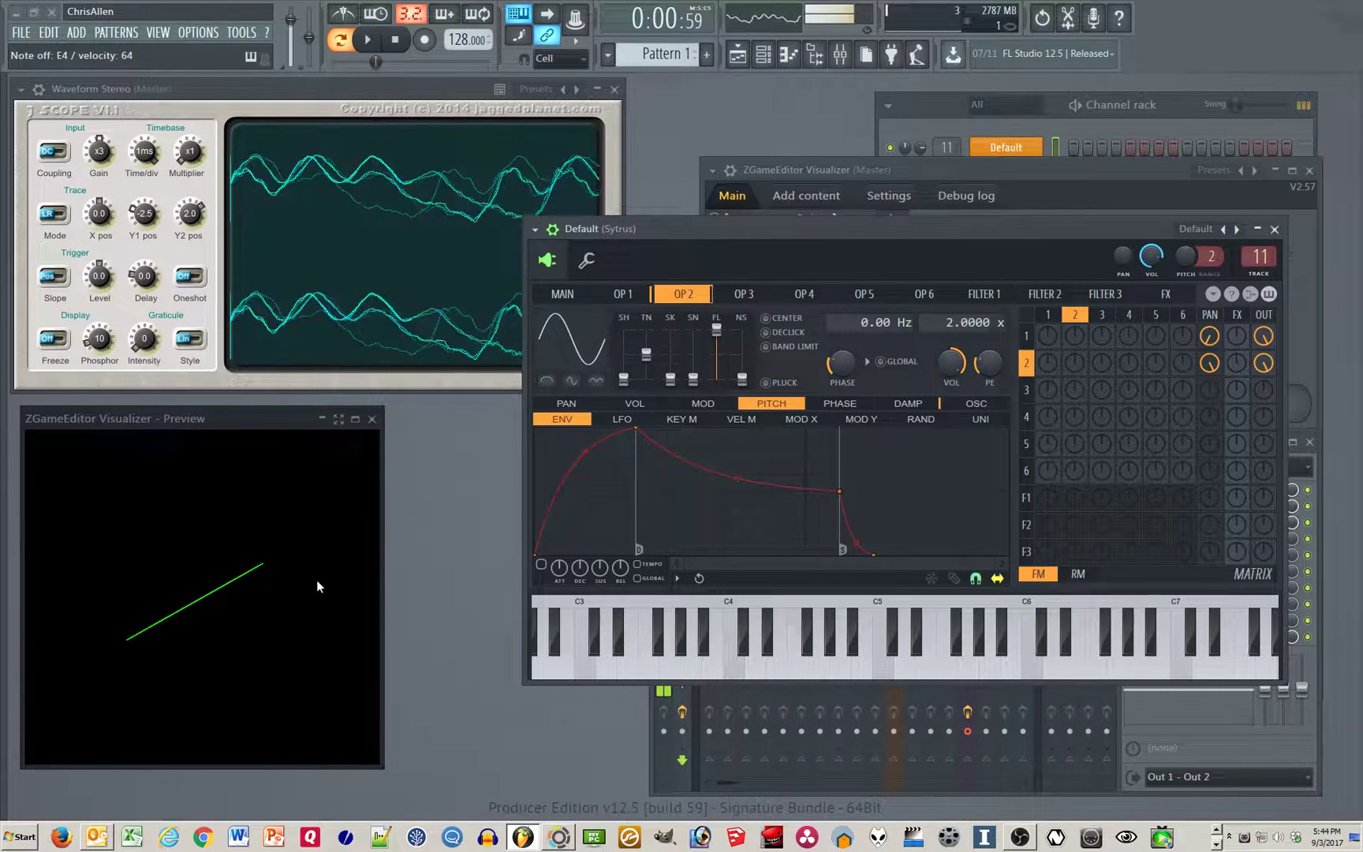
{"action": "left_click_drag", "start_coordinate": [221, 418], "coordinate": [253, 427]}
{"action": "key", "text": "c"}
{"action": "key", "text": "c"}
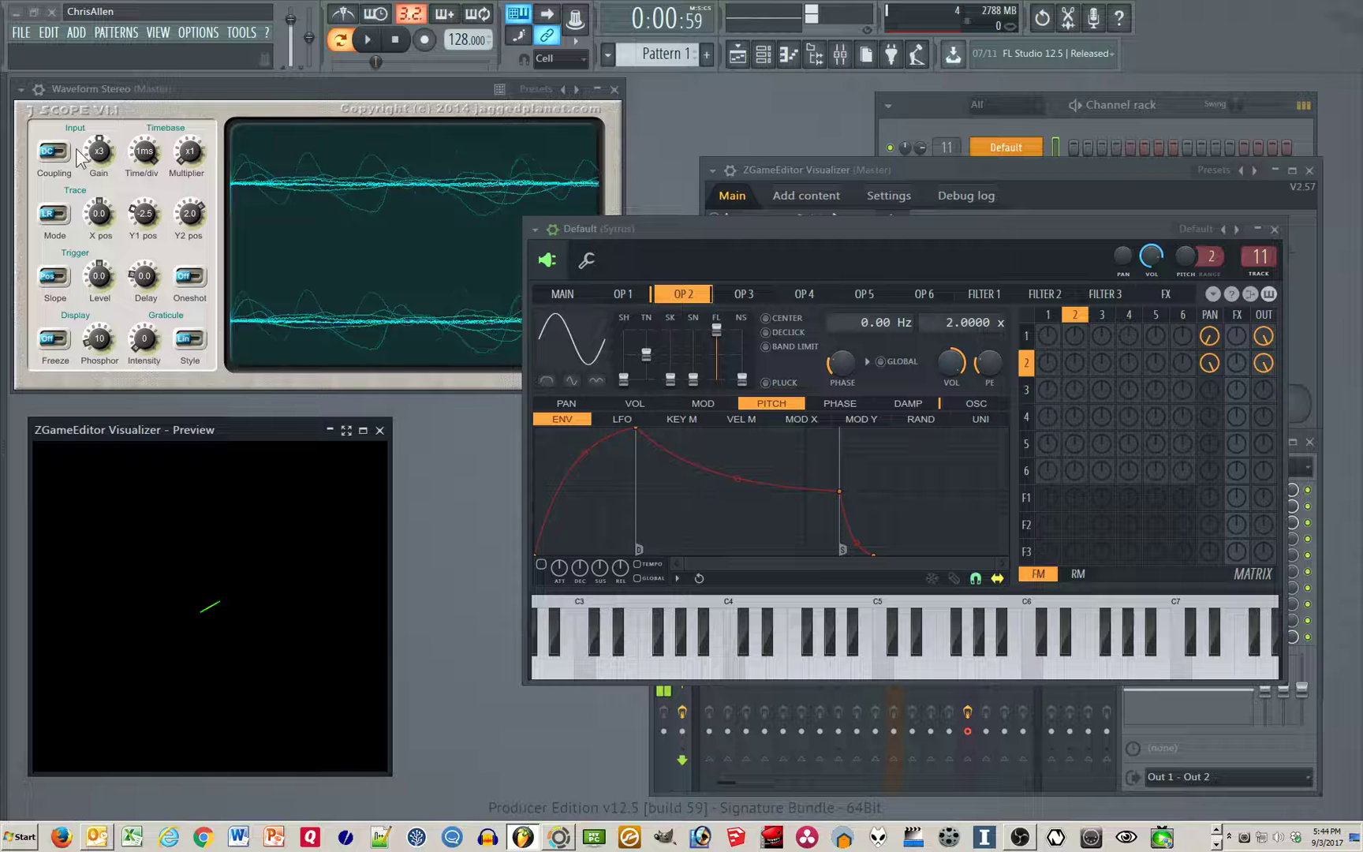
Switch the scope's trace Mode to L/R with Y1 pos at -0.1, play E4, and bring Sytrus back to the front.
{"action": "left_click", "coordinate": [54, 213]}
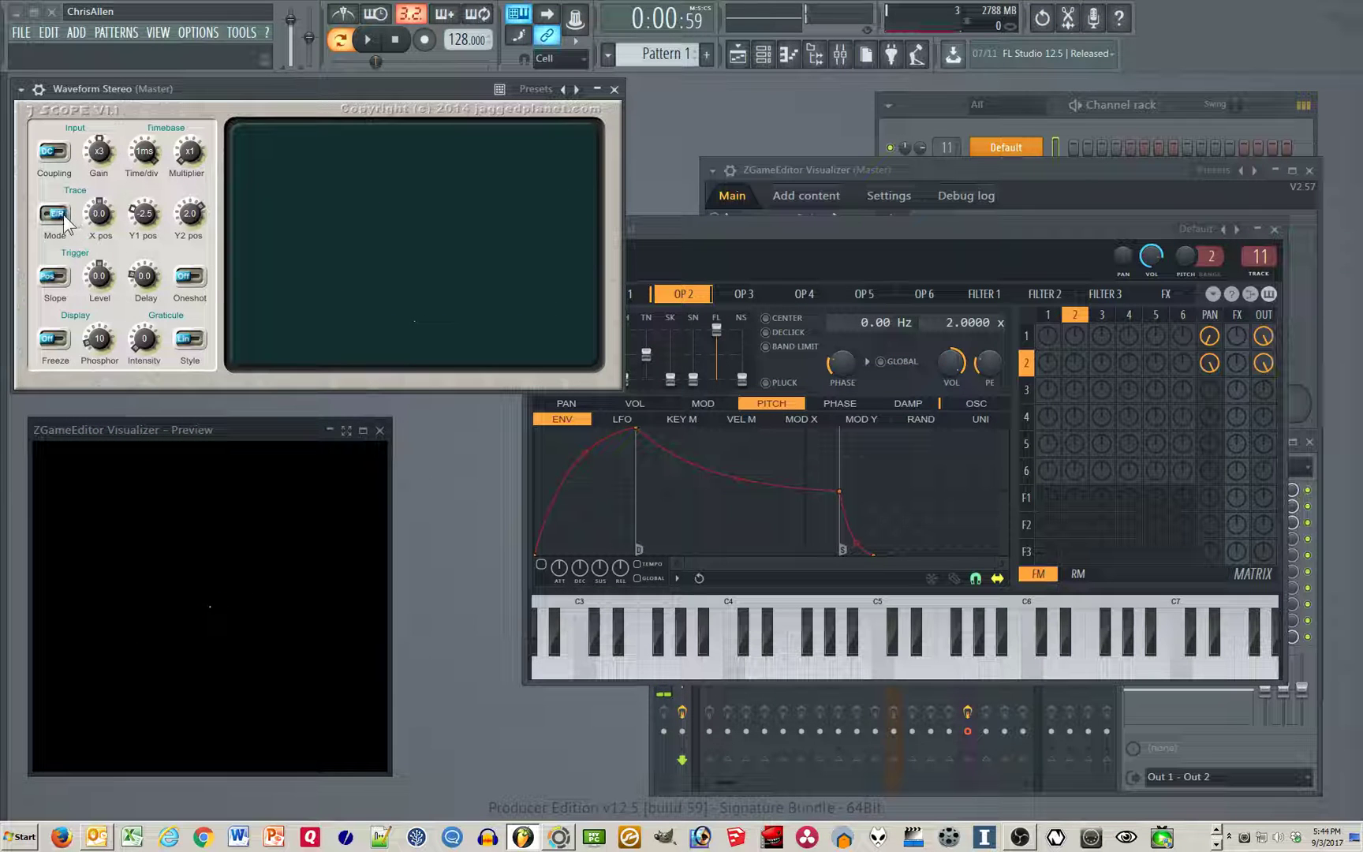
{"action": "key", "text": "c"}
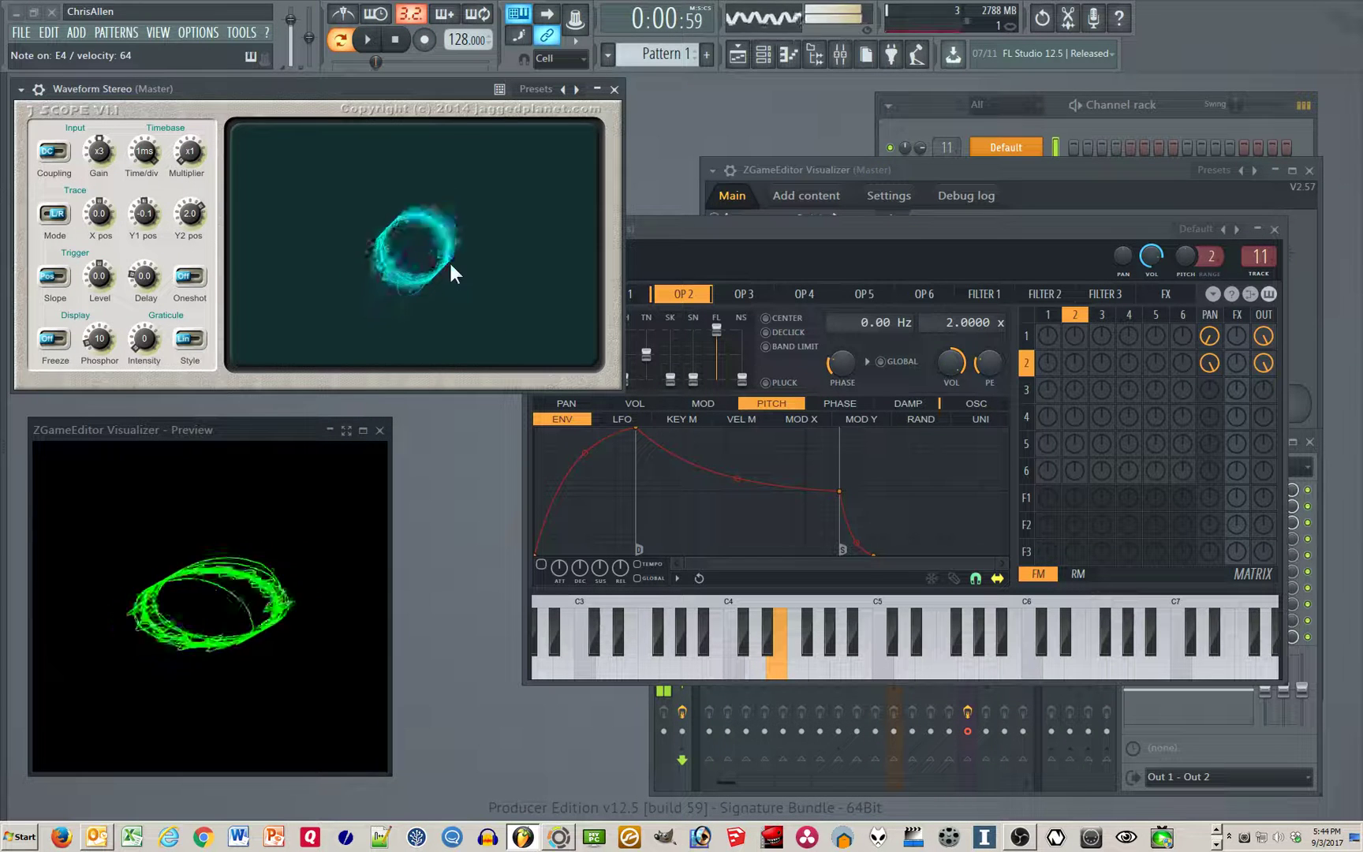
{"action": "left_click", "coordinate": [810, 228]}
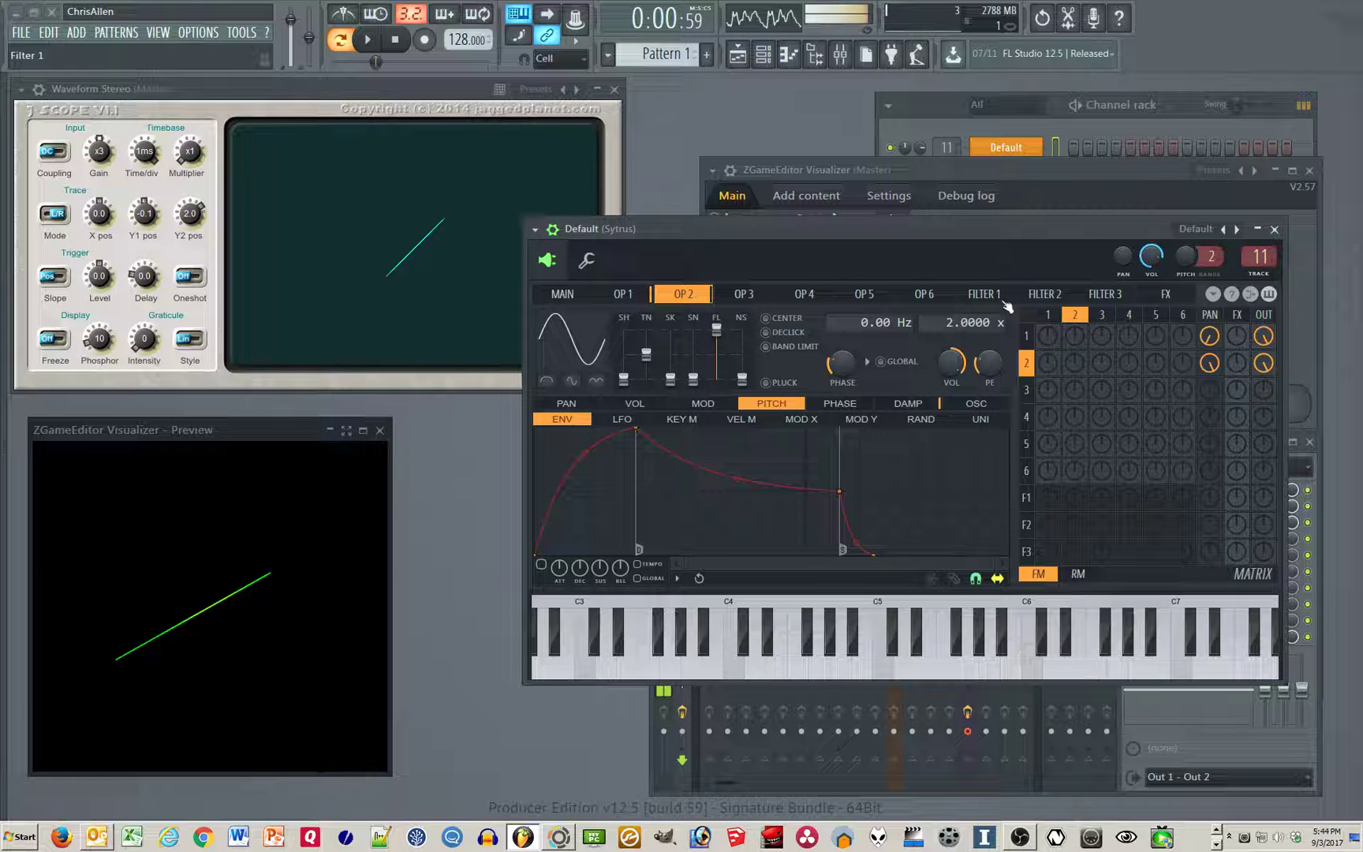
{"action": "left_click_drag", "start_coordinate": [998, 230], "coordinate": [982, 230]}
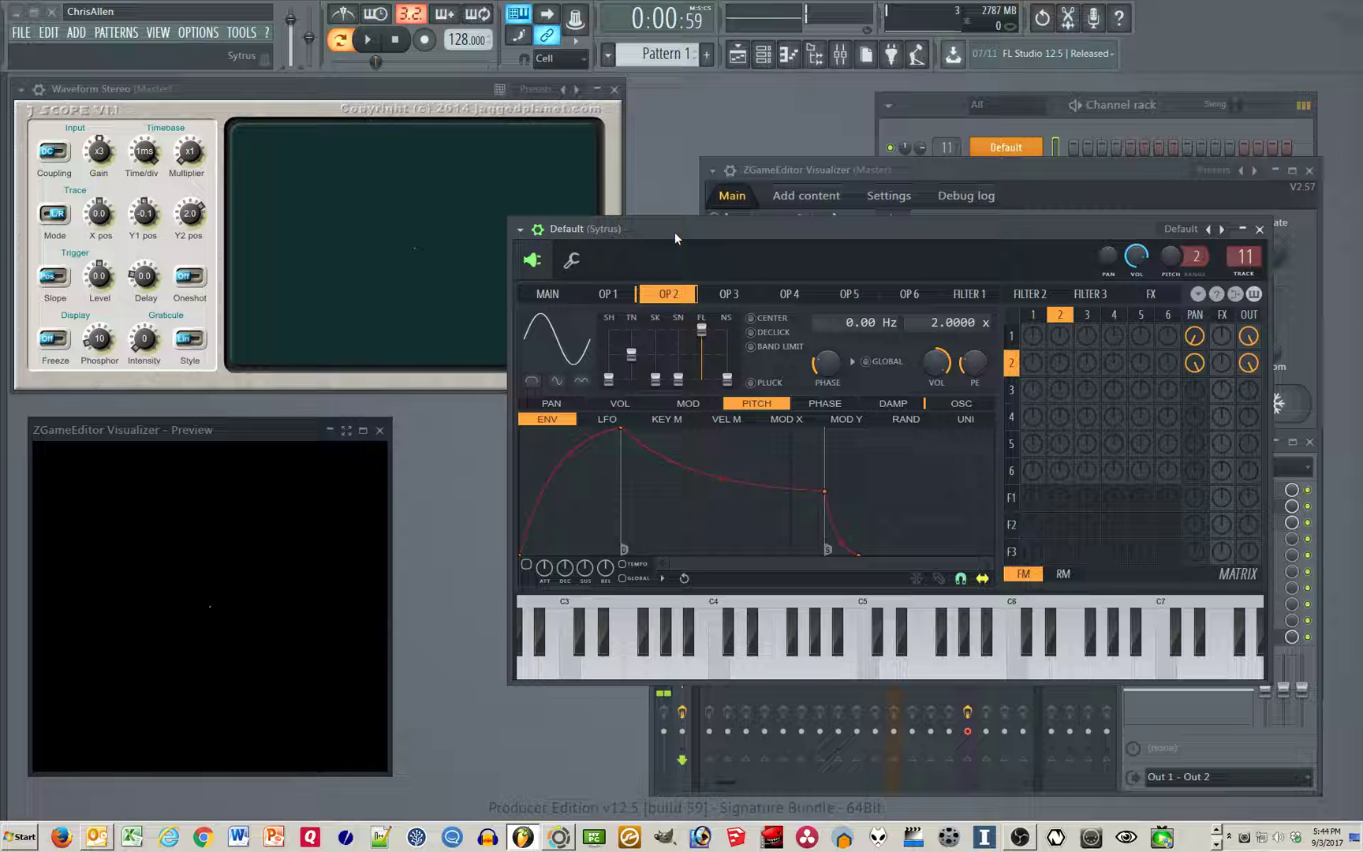
Play E4 alternately with other notes, including E5, to compare the shapes drawn on the scope and the vectorscope.
{"action": "key", "text": "b"}
{"action": "key", "text": "c"}
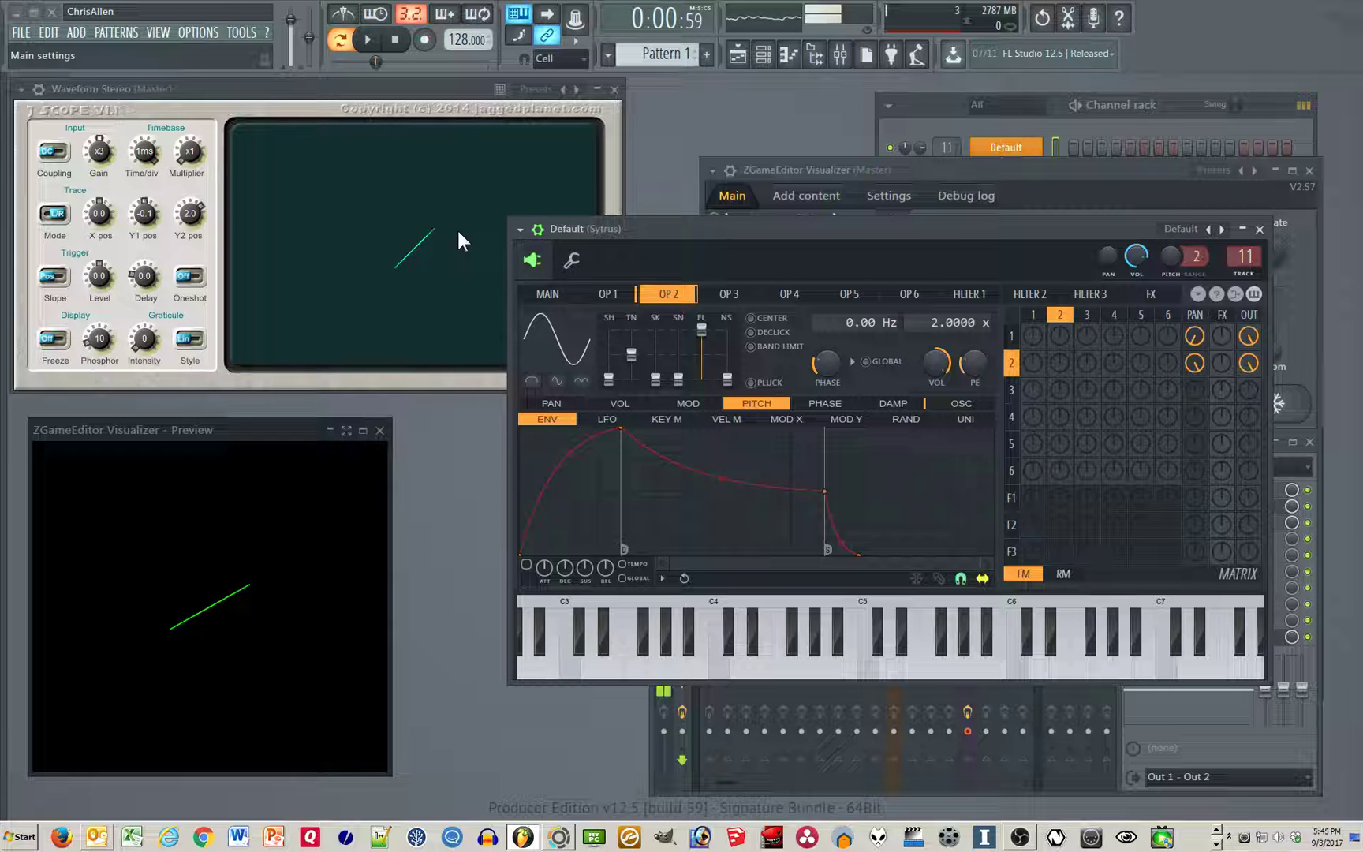
{"action": "key", "text": "c"}
{"action": "key", "text": "m"}
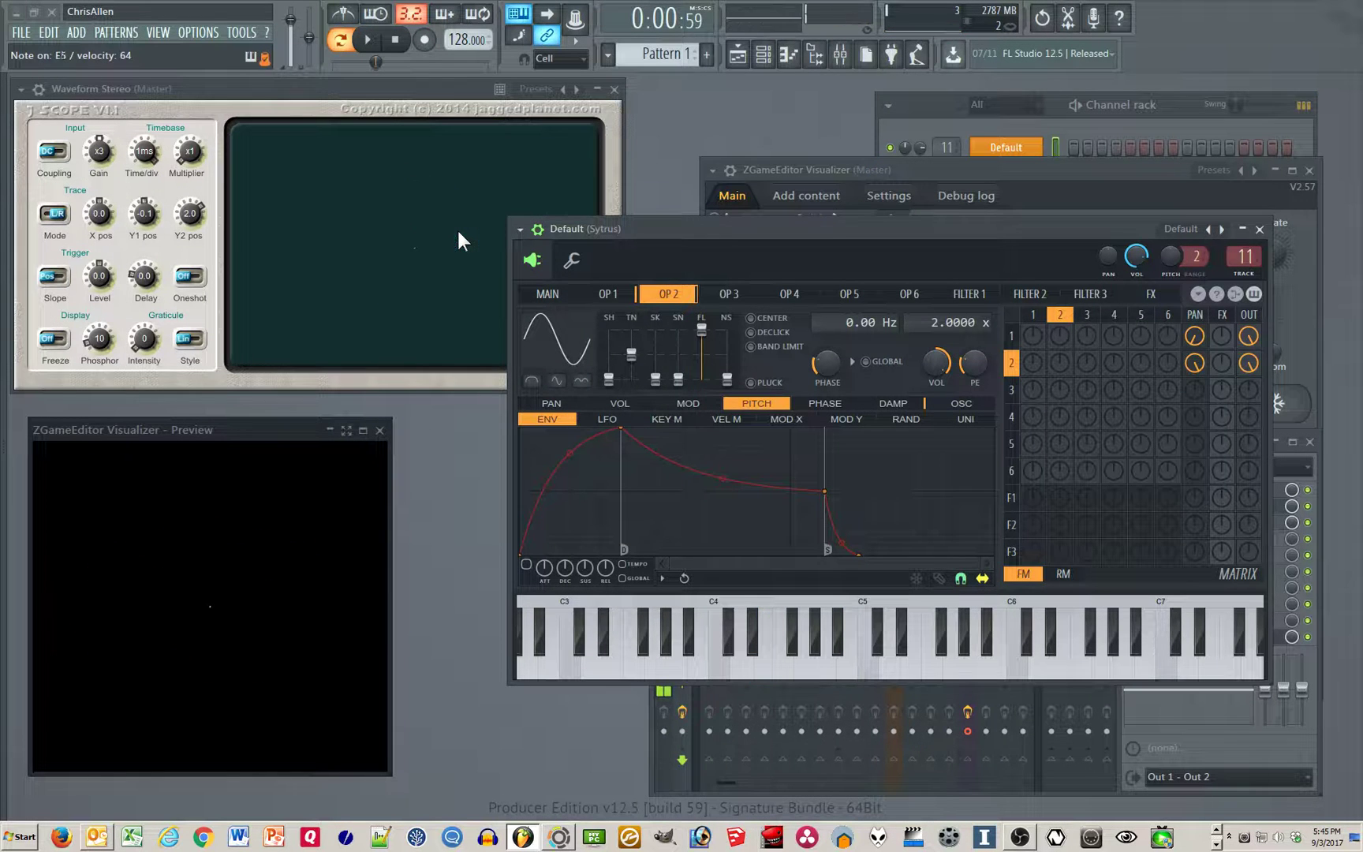
{"action": "key", "text": "c"}
{"action": "key", "text": "e"}
{"action": "key", "text": "c"}
{"action": "key", "text": "p"}
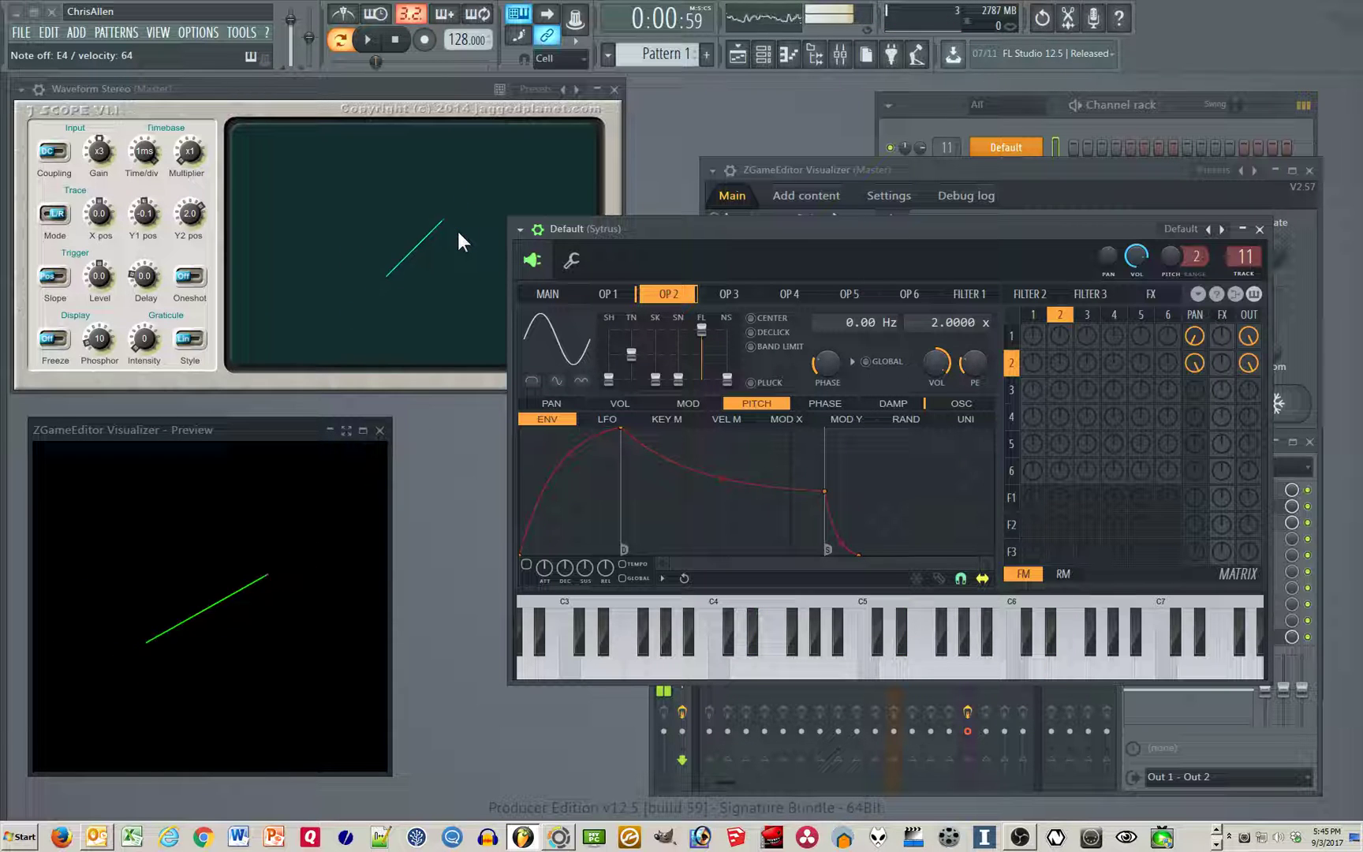
{"action": "key", "text": "c"}
{"action": "key", "text": "e"}
{"action": "key", "text": "c"}
{"action": "key", "text": "m"}
{"action": "key", "text": "c"}
{"action": "key", "text": "e"}
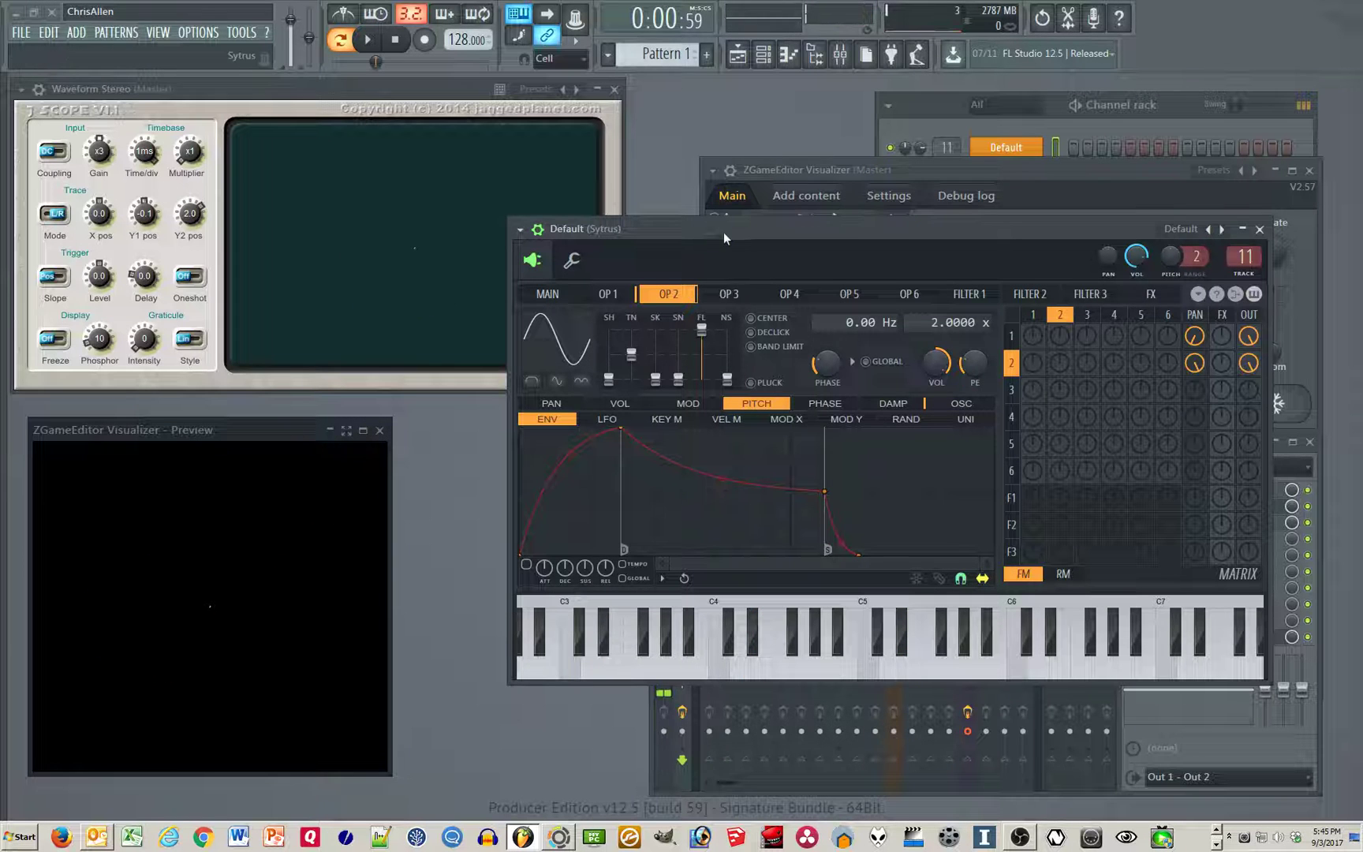
Set operator 2's frequency offset to 0.10 Hz and its ratio to 2.0010, testing the detuning with E4 and E5.
{"action": "left_click_drag", "start_coordinate": [723, 232], "coordinate": [712, 232]}
{"action": "left_click_drag", "start_coordinate": [849, 229], "coordinate": [846, 231]}
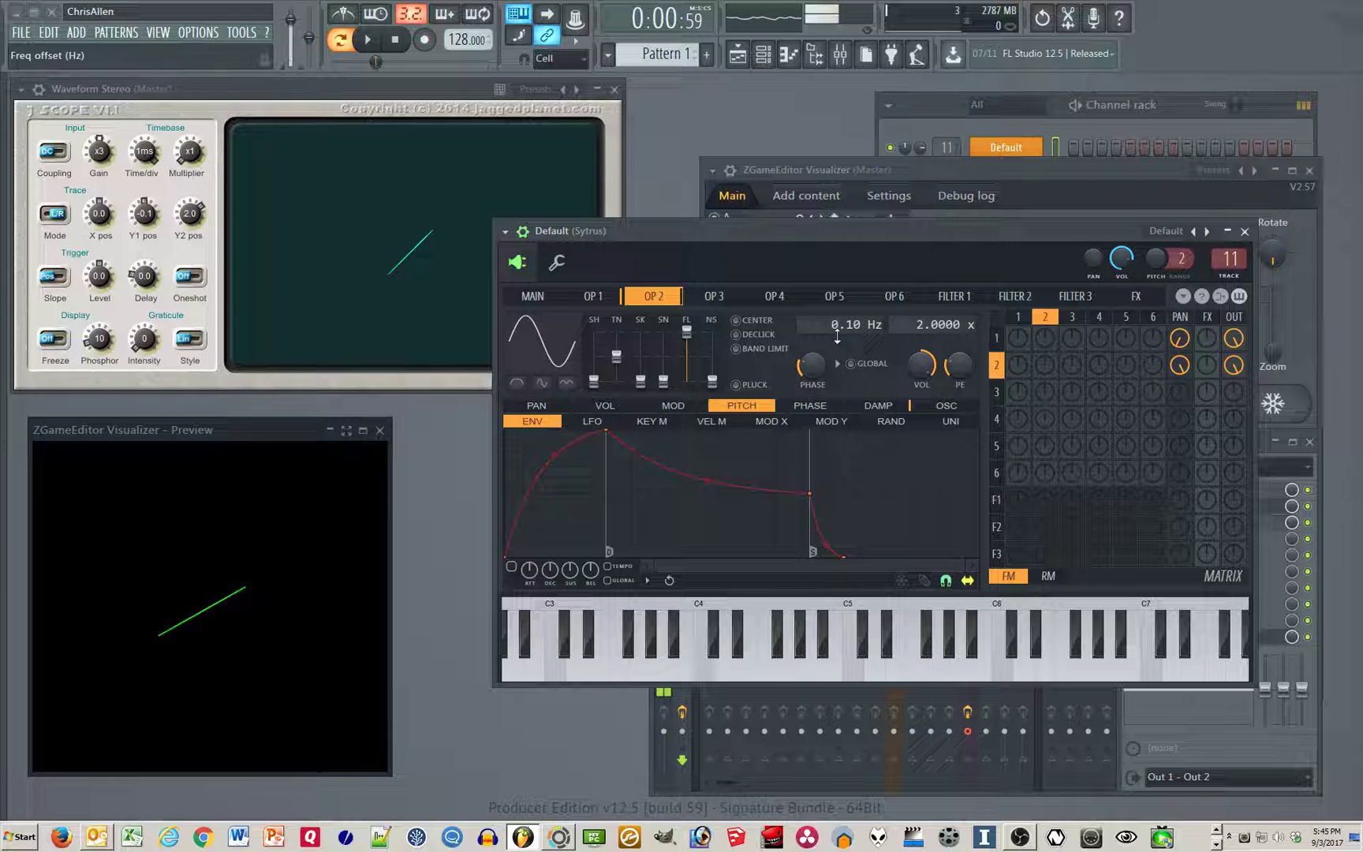
{"action": "key", "text": "e"}
{"action": "key", "text": "c"}
{"action": "key", "text": "e"}
{"action": "key", "text": "c"}
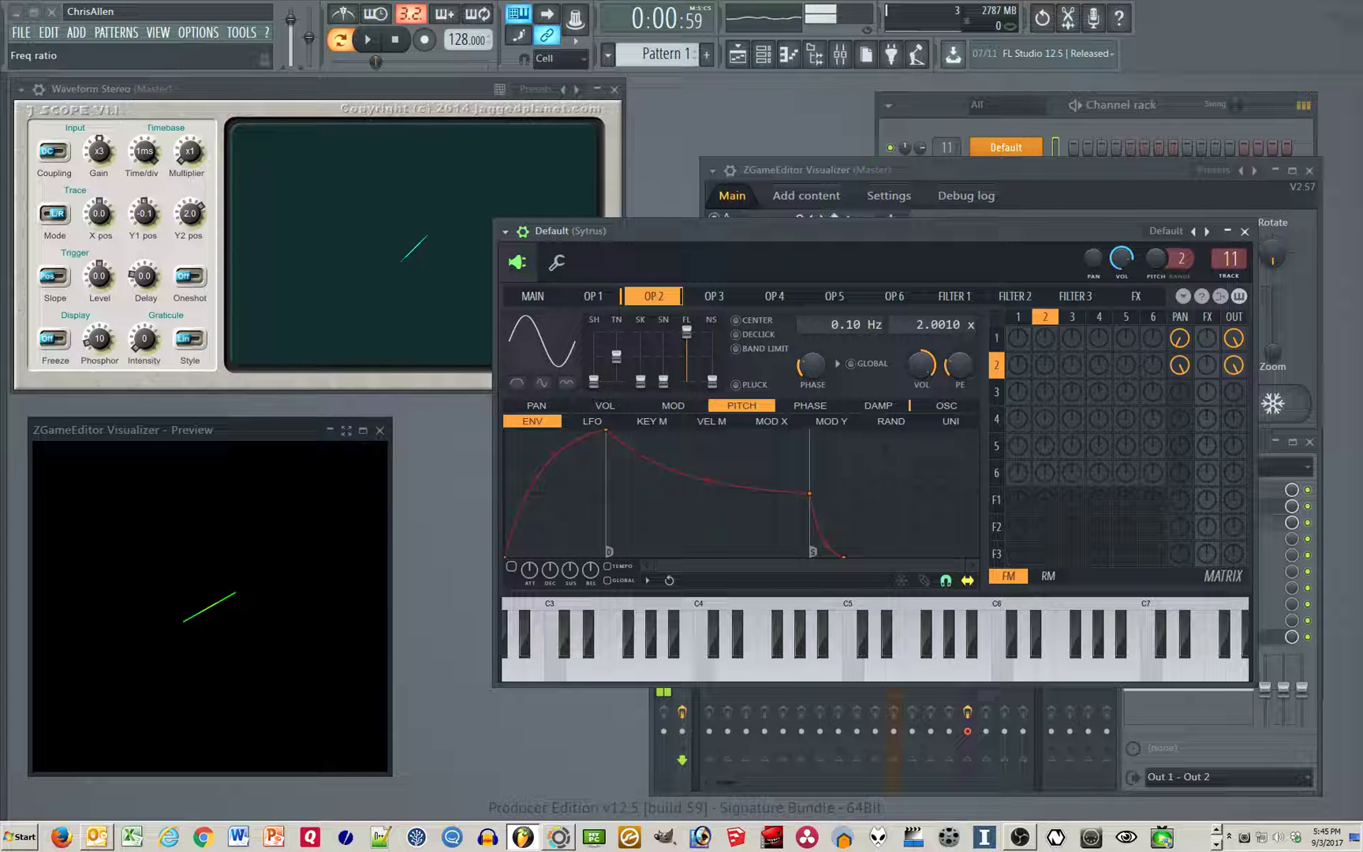
Reset operator 2's frequency offset to 0.00 Hz, test with E4 and E5, and reposition the Sytrus window.
{"action": "key", "text": "c"}
{"action": "key", "text": "e"}
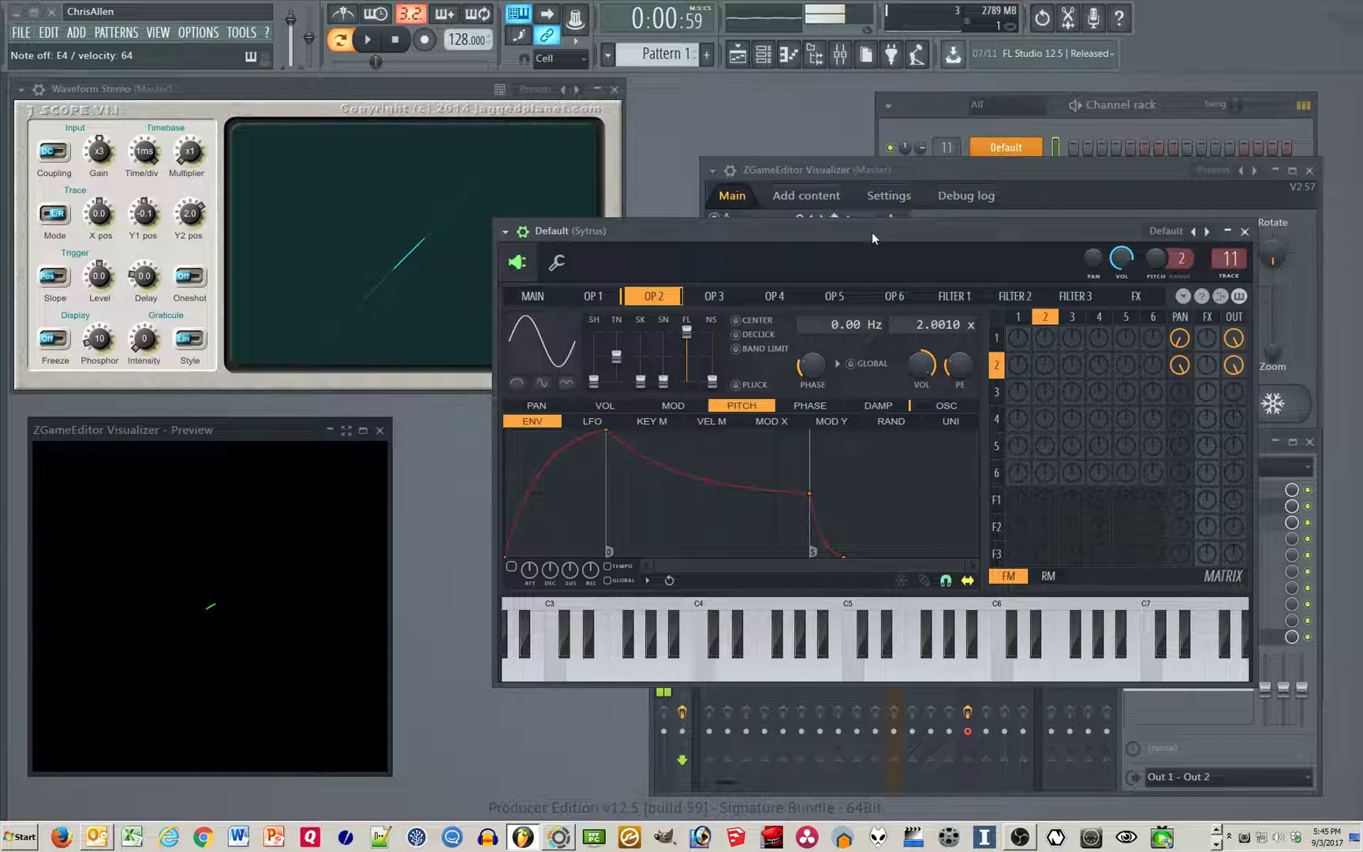
{"action": "left_click_drag", "start_coordinate": [873, 232], "coordinate": [855, 247]}
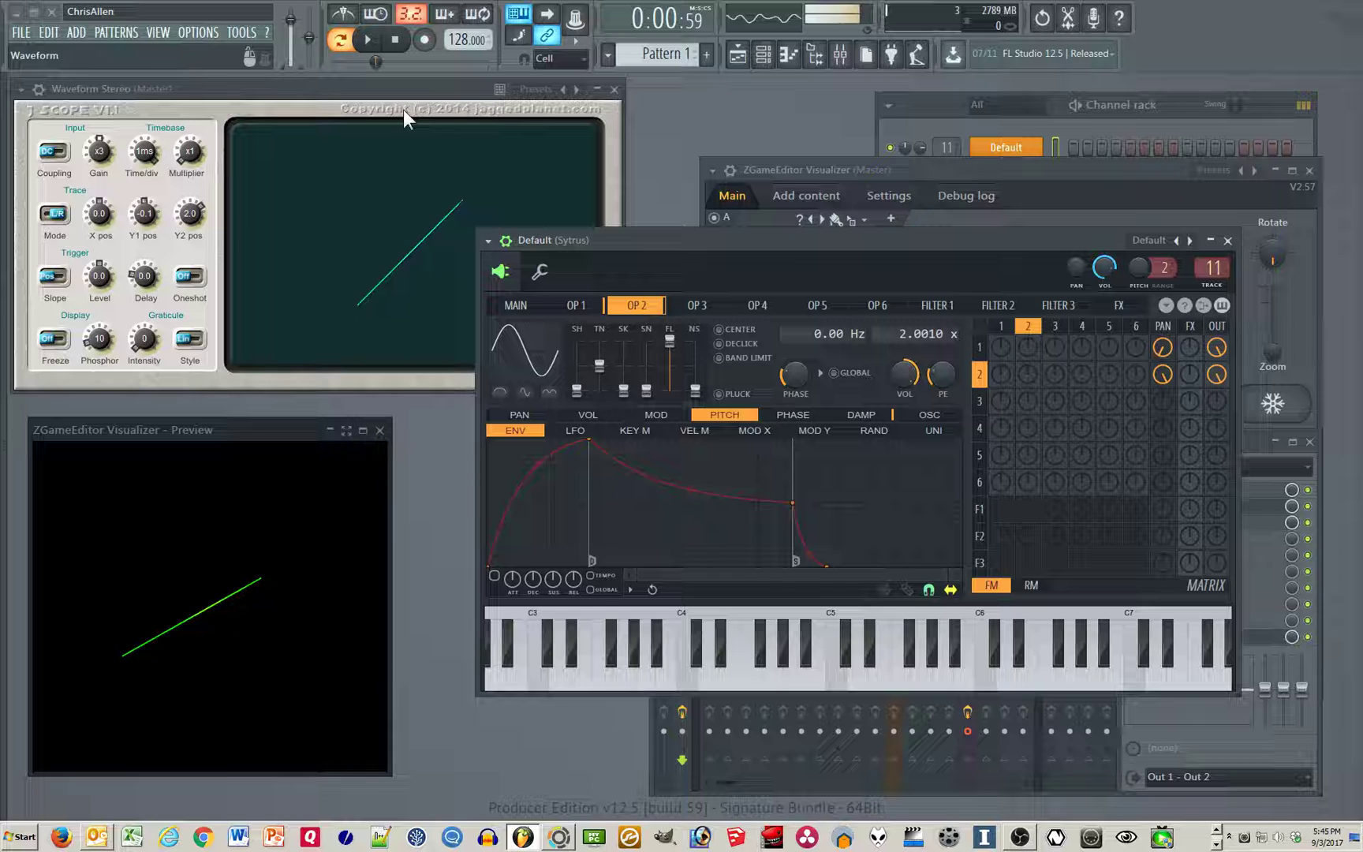
{"action": "left_click_drag", "start_coordinate": [778, 240], "coordinate": [794, 257]}
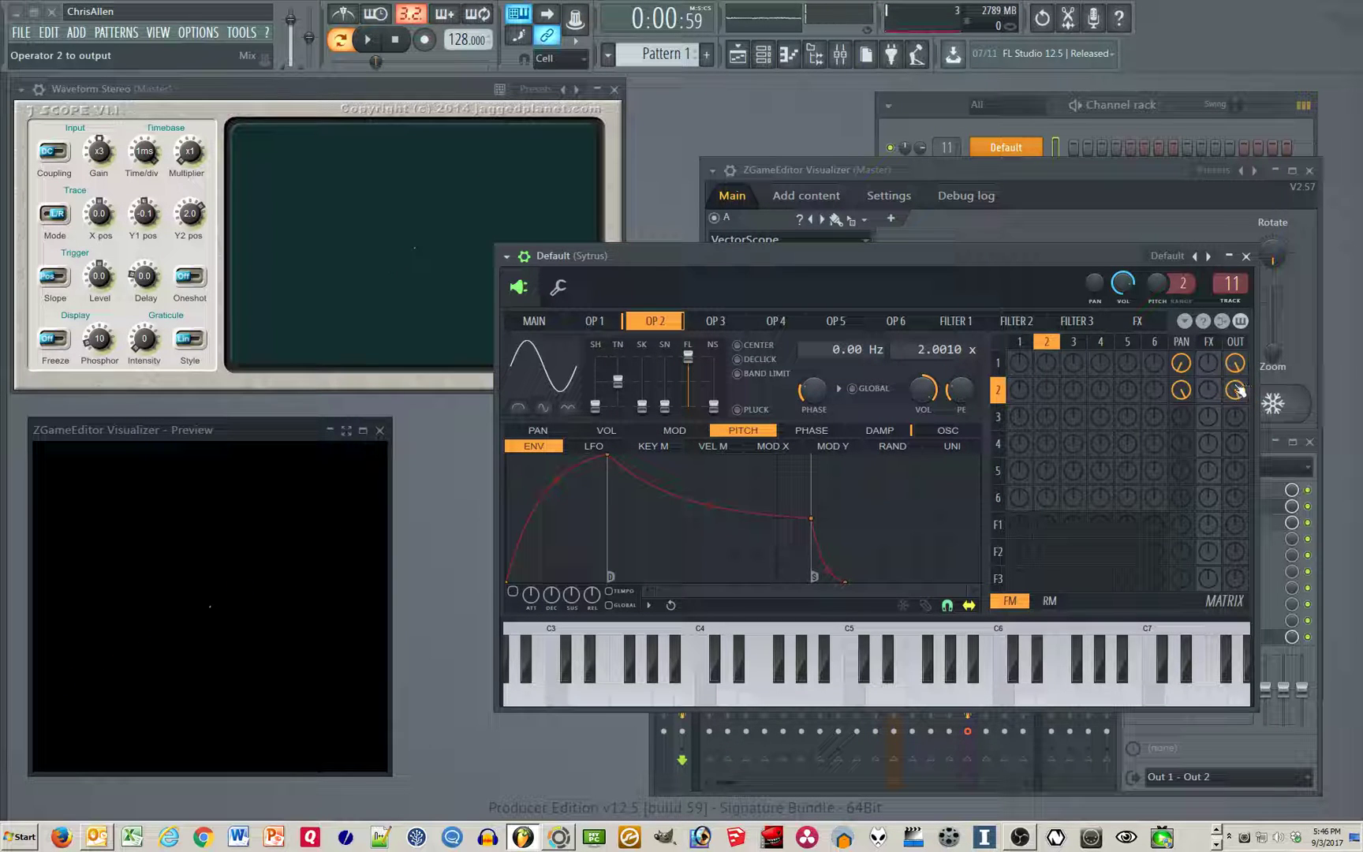
{"action": "left_click_drag", "start_coordinate": [1048, 256], "coordinate": [1039, 256]}
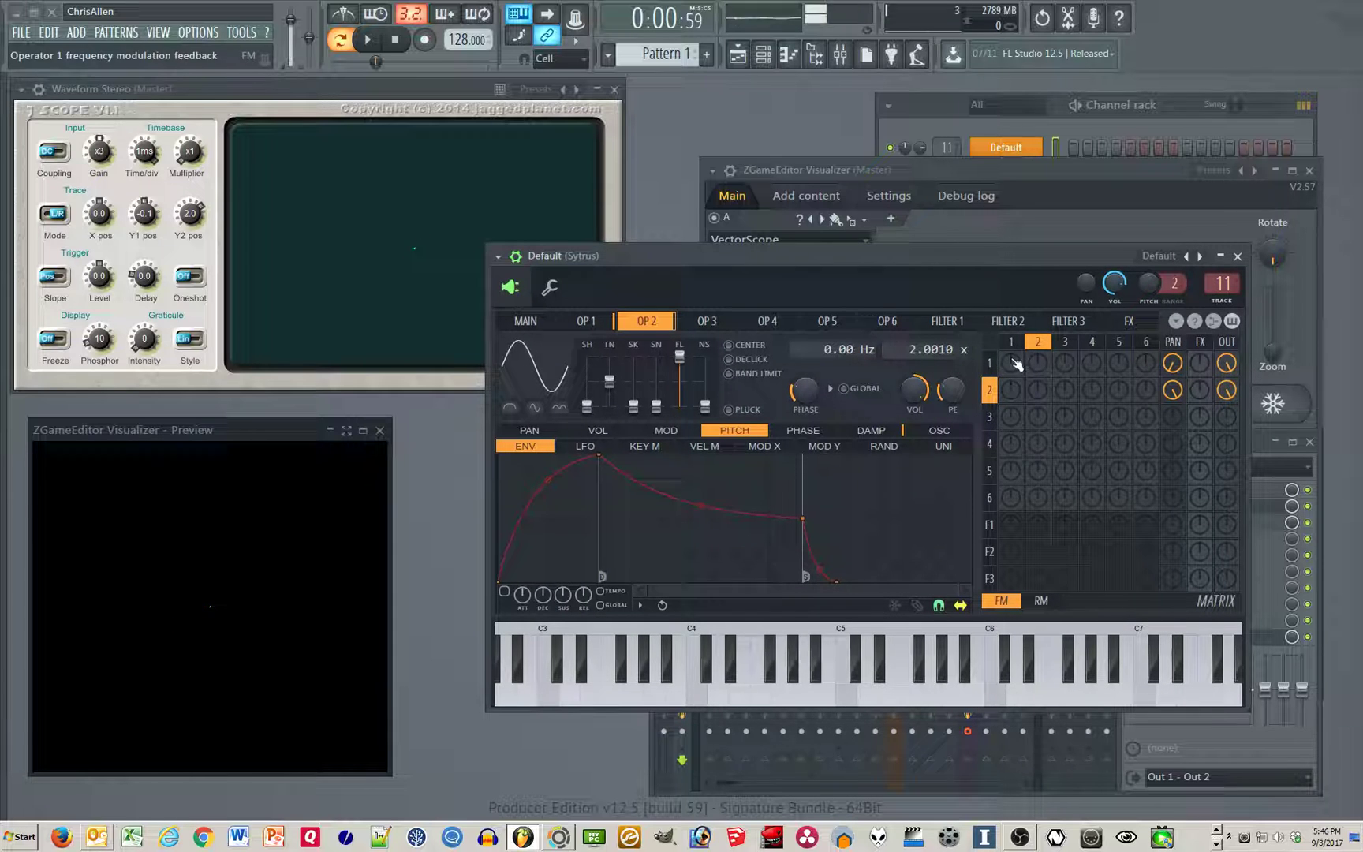
Reshape operator 1's waveform into a triangle, set its frequency ratio to 5.0000, and test it with E4.
{"action": "left_click", "coordinate": [583, 323]}
{"action": "mouse_move", "coordinate": [590, 408]}
{"action": "left_mouse_down"}
{"action": "mouse_move", "coordinate": [591, 382]}
{"action": "mouse_move", "coordinate": [590, 396]}
{"action": "left_mouse_up"}
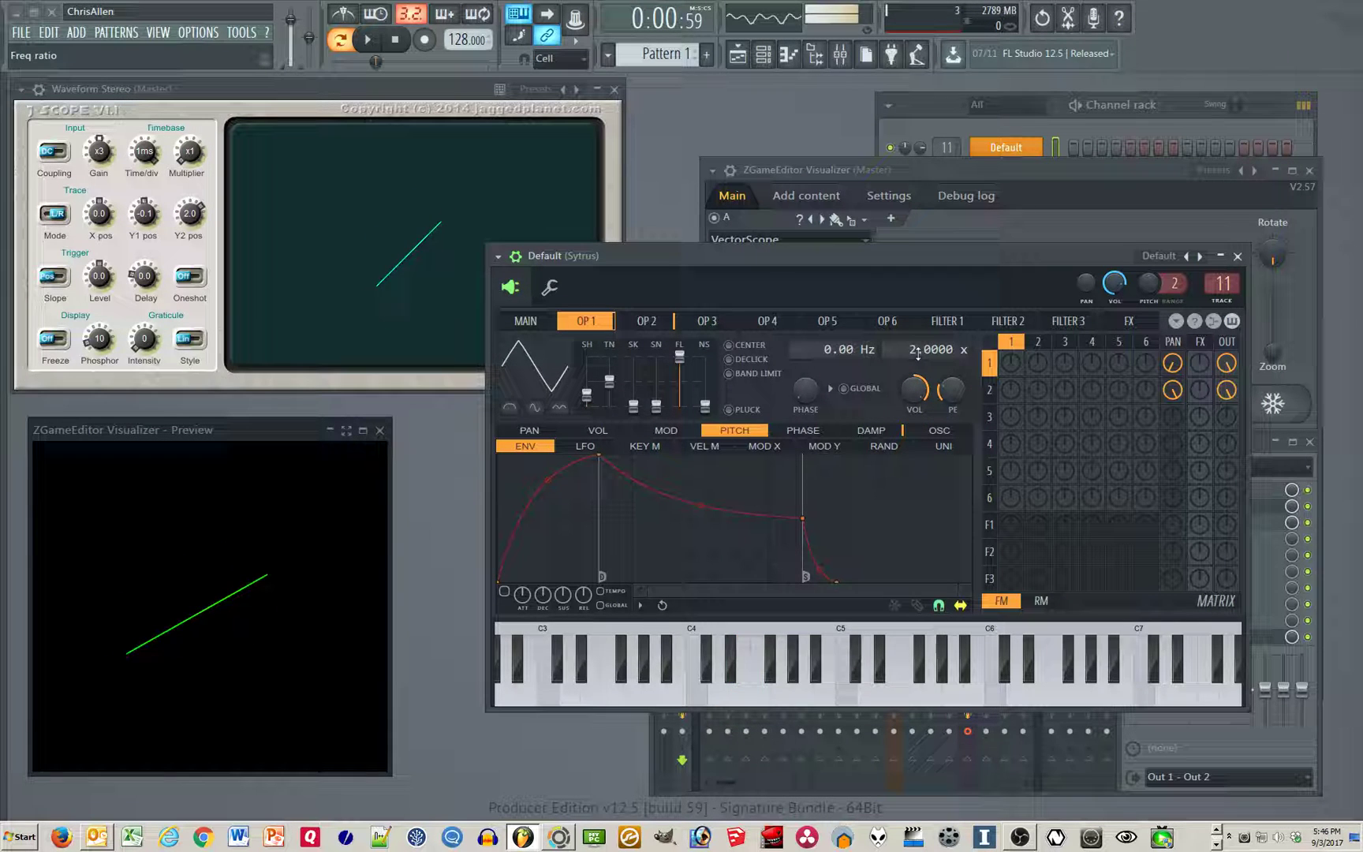
{"action": "key", "text": "c"}
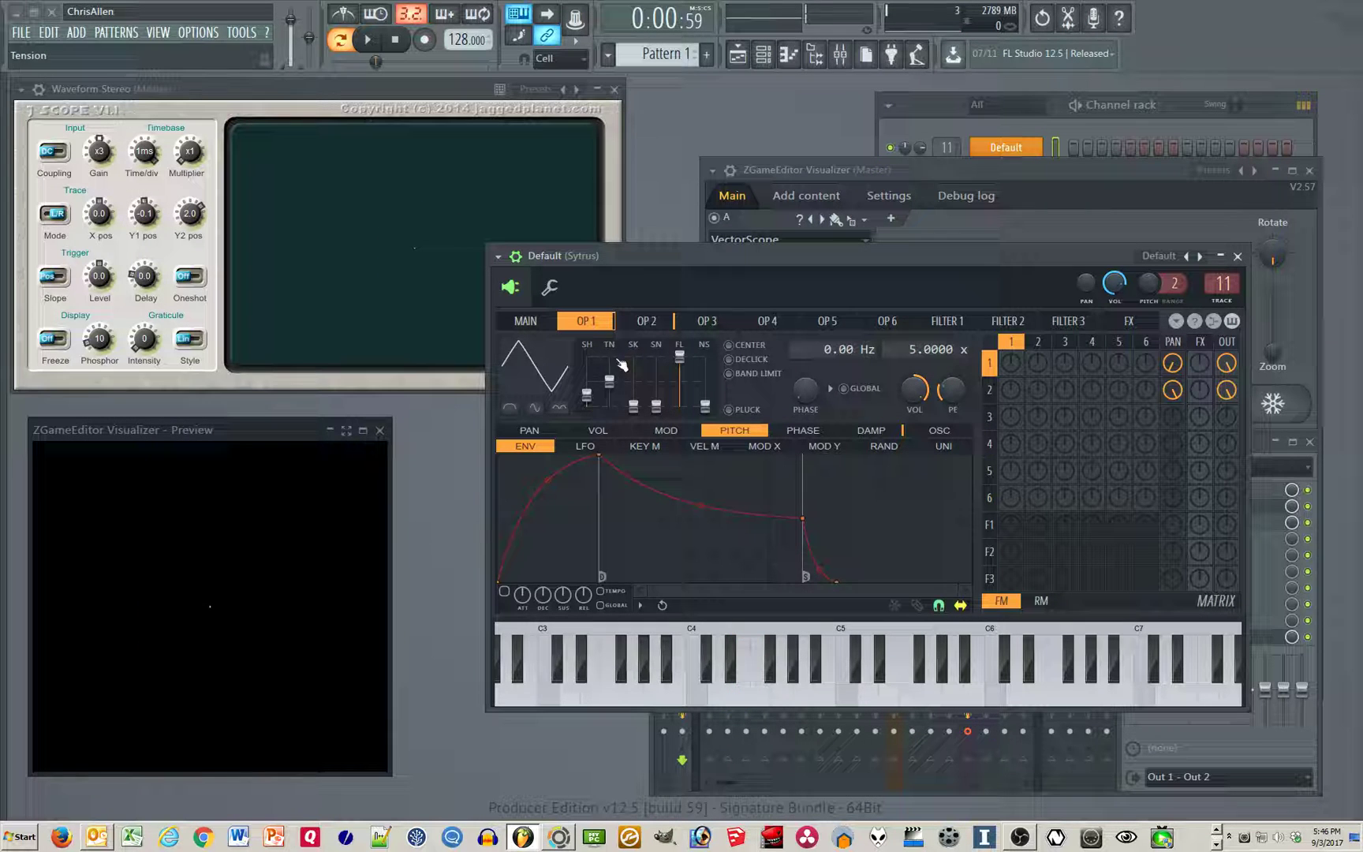
Lower operator 1's tension (TN) and raise its skew (SK) while playing E4 to reshape the vectorscope figure.
{"action": "key", "text": "c"}
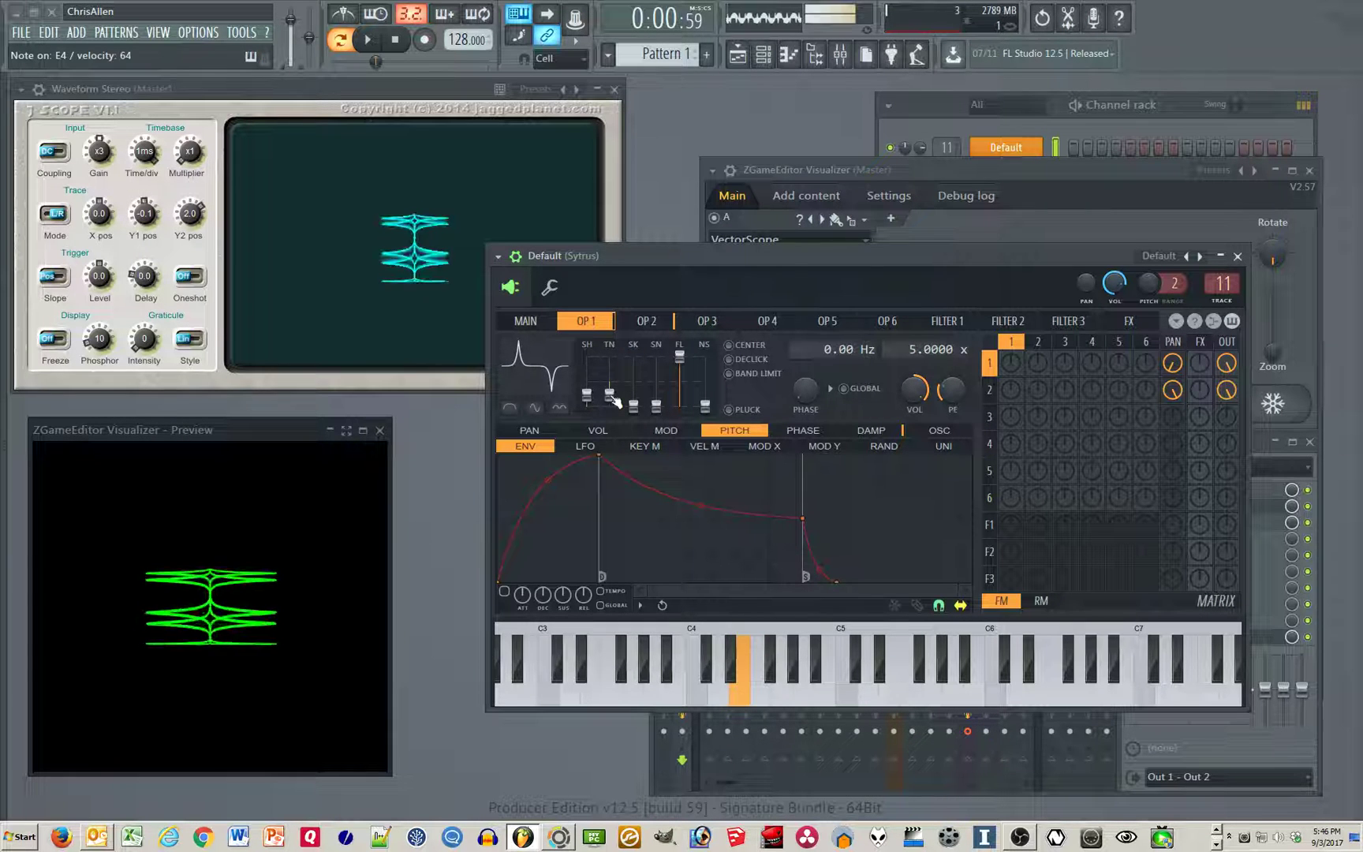
{"action": "left_click_drag", "start_coordinate": [633, 406], "coordinate": [637, 392]}
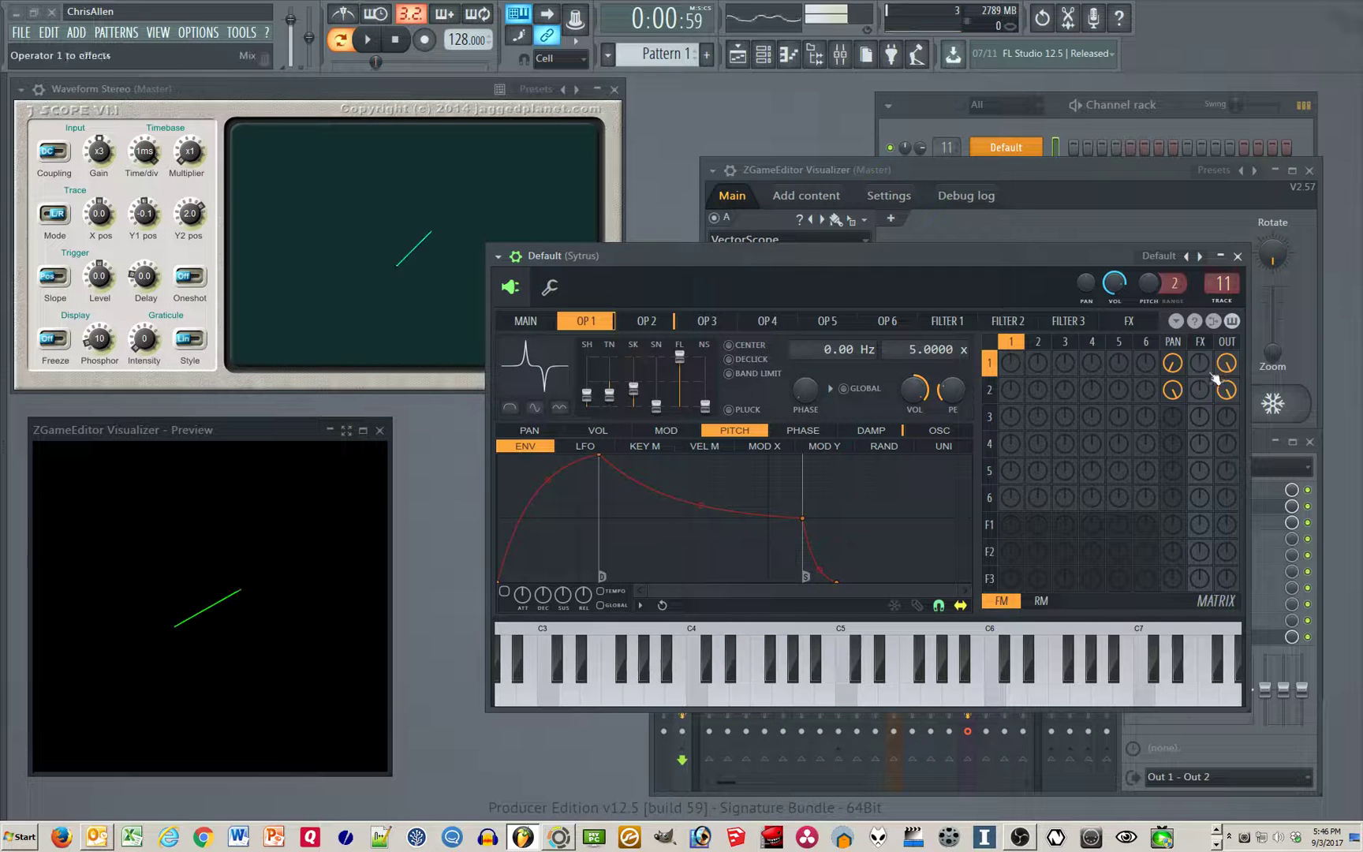
{"action": "key", "text": "c"}
Adjust operator 1's PAN amount in the Sytrus matrix, test it with E4, and nudge the Sytrus window aside.
{"action": "mouse_move", "coordinate": [1175, 370]}
{"action": "left_mouse_down"}
{"action": "mouse_move", "coordinate": [1175, 336]}
{"action": "mouse_move", "coordinate": [1174, 390]}
{"action": "mouse_move", "coordinate": [1173, 376]}
{"action": "left_mouse_up"}
{"action": "key", "text": "c"}
{"action": "left_click_drag", "start_coordinate": [1059, 260], "coordinate": [1048, 261]}
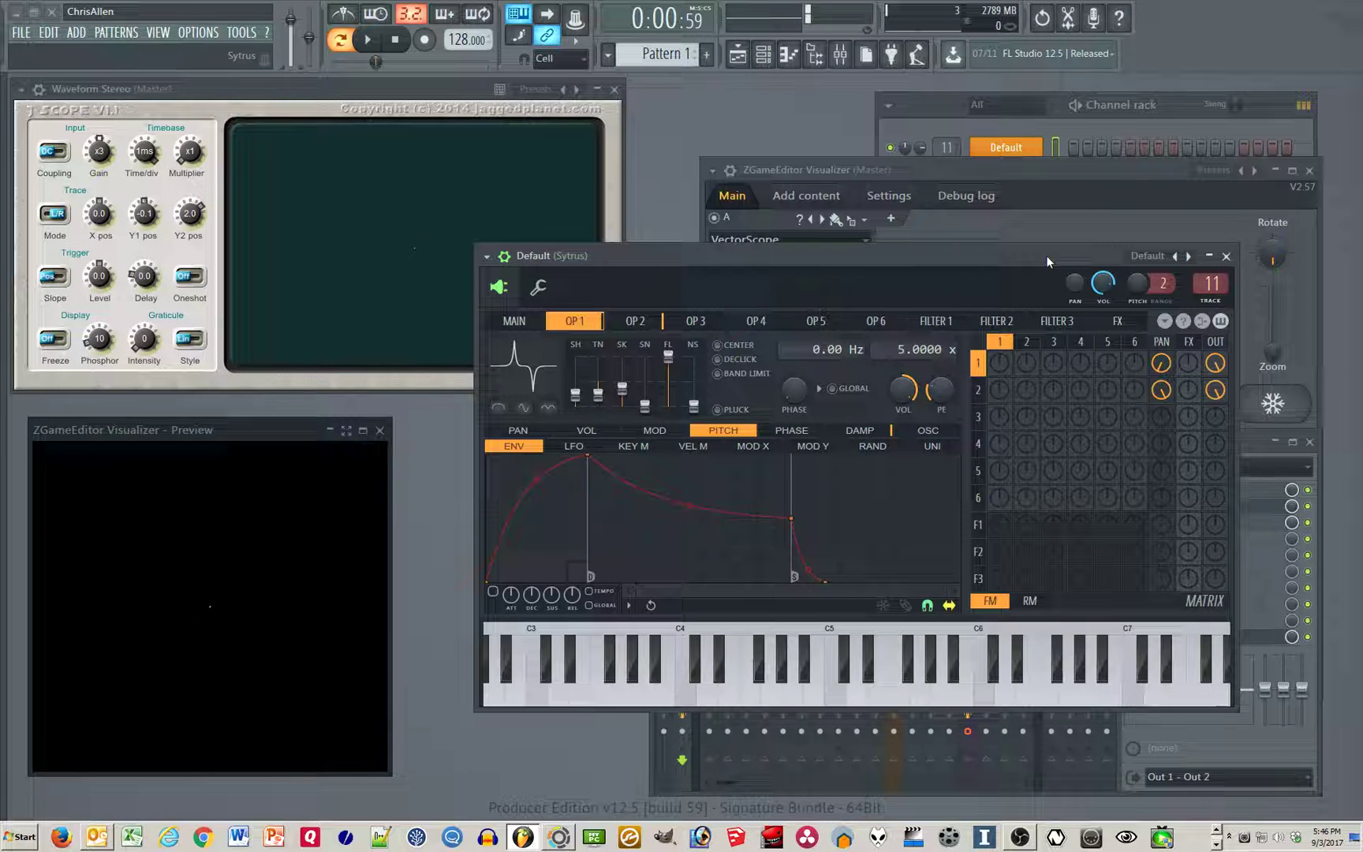